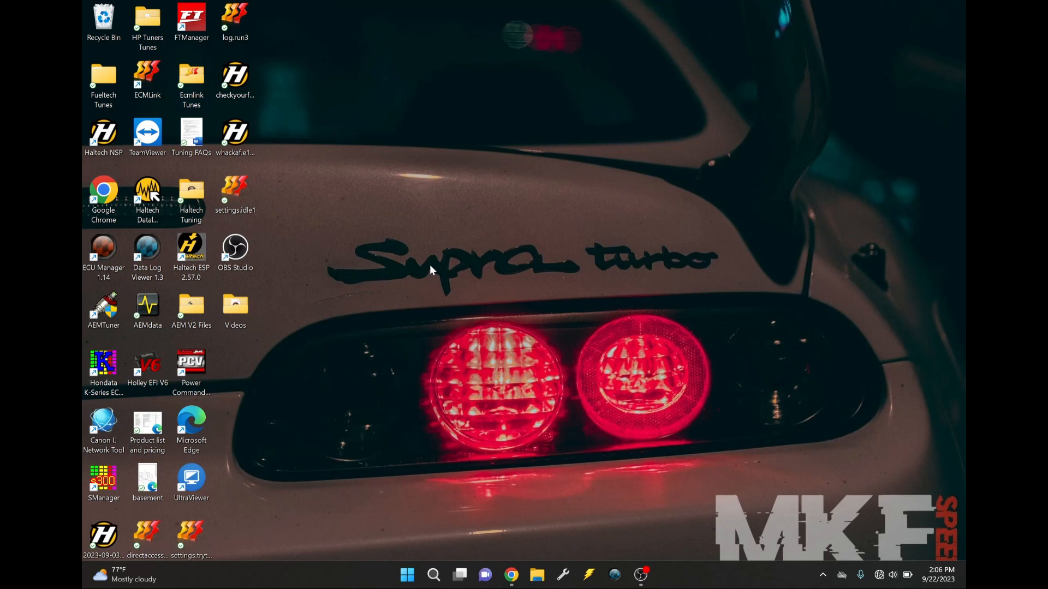
Step: Launch ECMLink and connect to the ECU to read its configuration data
double_click(147, 80)
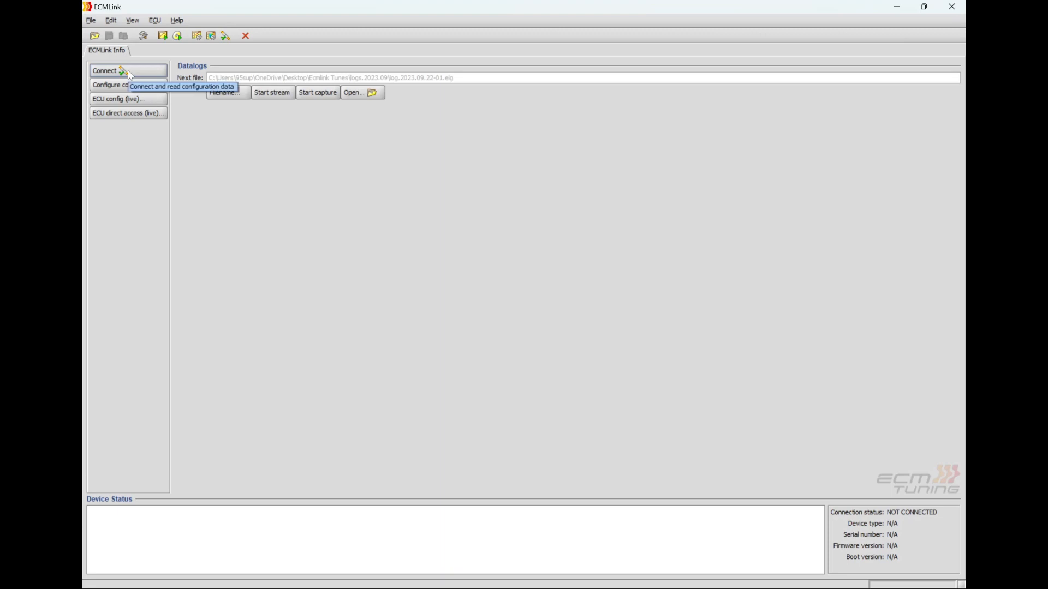
click(130, 73)
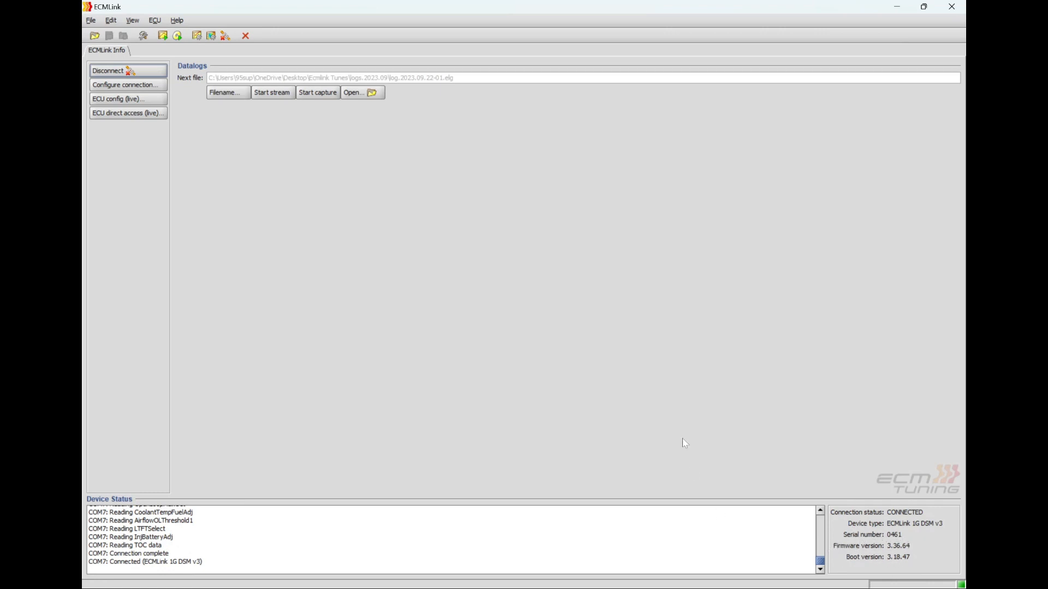
Step: Capture a short live datalog from the ECU to the log file and stop the capture
click(331, 98)
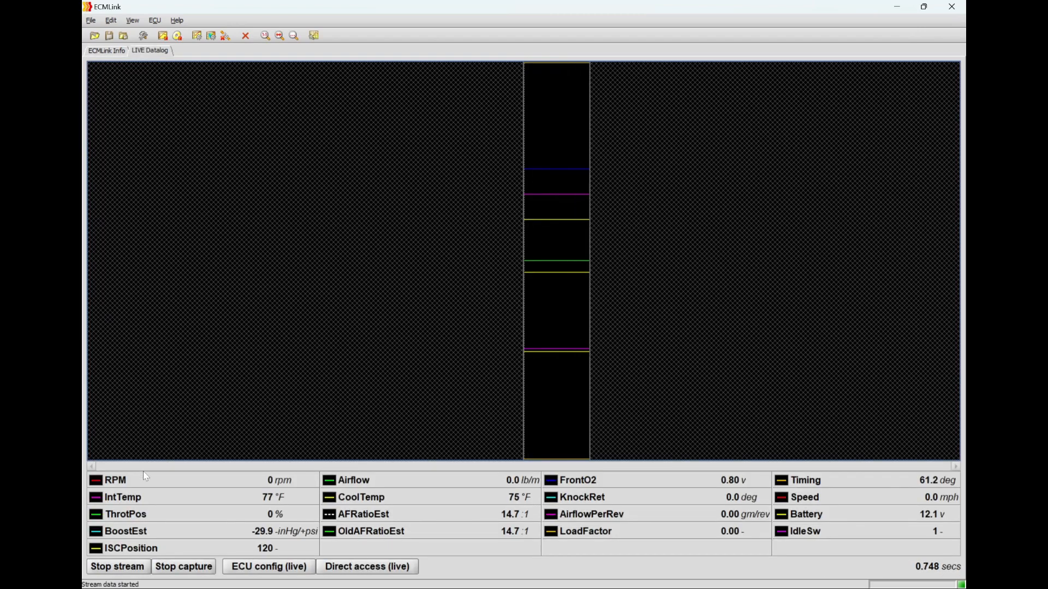
click(183, 566)
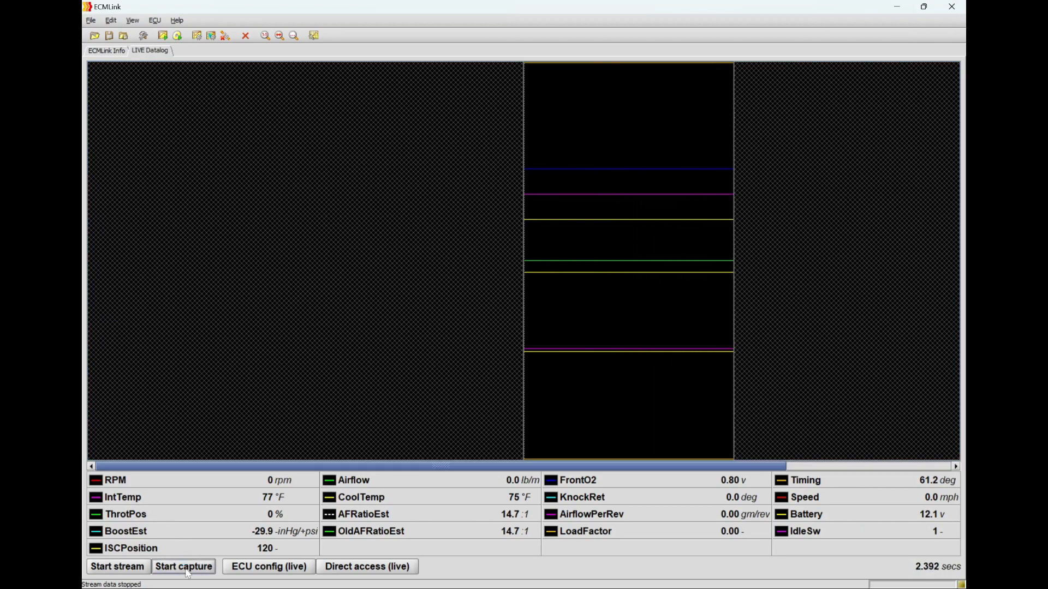
click(91, 21)
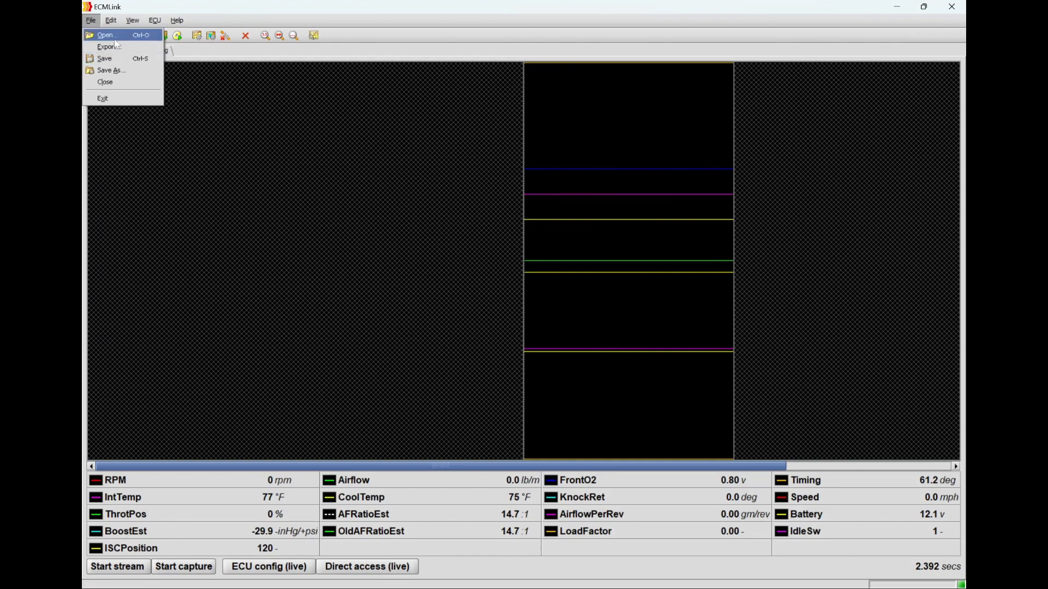
click(209, 162)
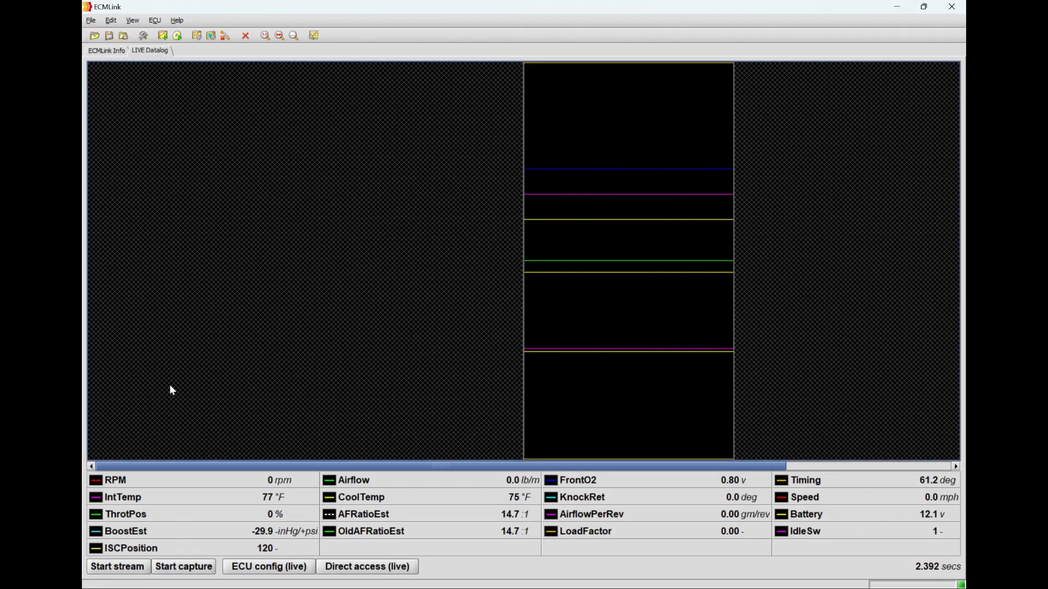
Step: Stream live ECU data without capturing it to a file, and stop the stream
click(118, 568)
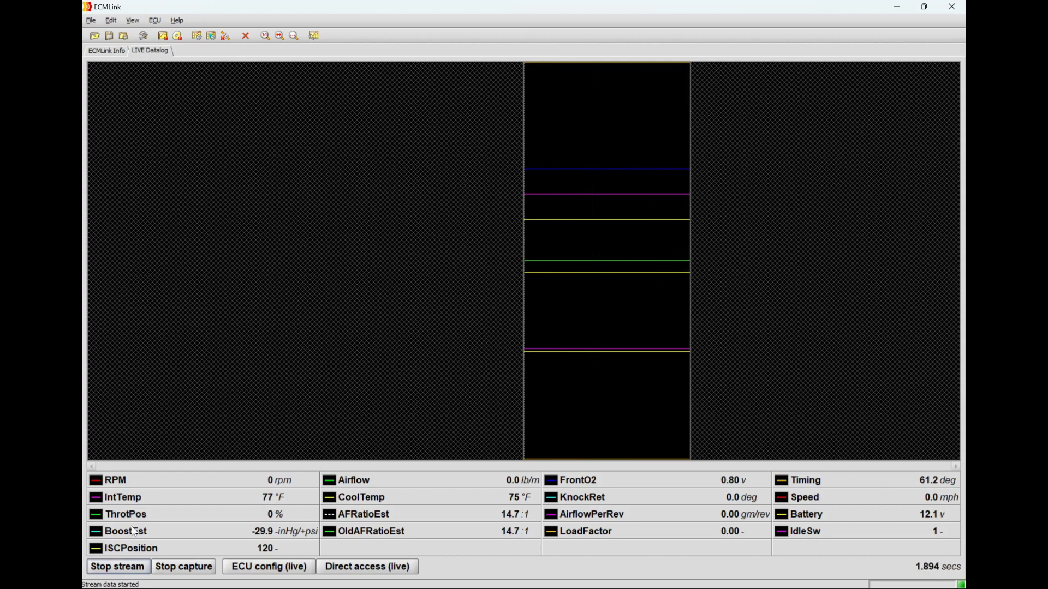
click(103, 51)
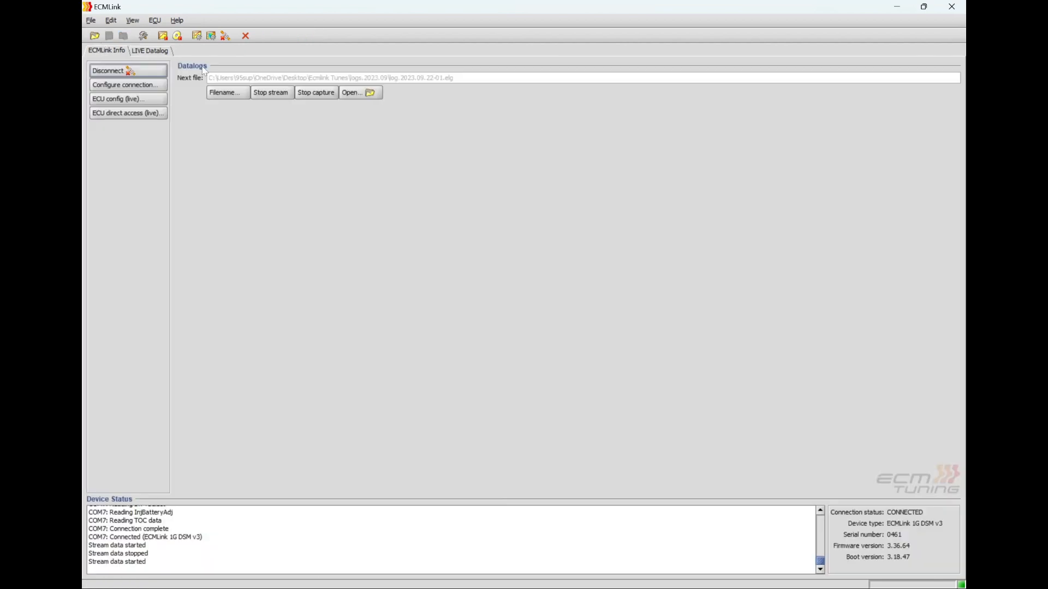
click(152, 51)
key(alt+f)
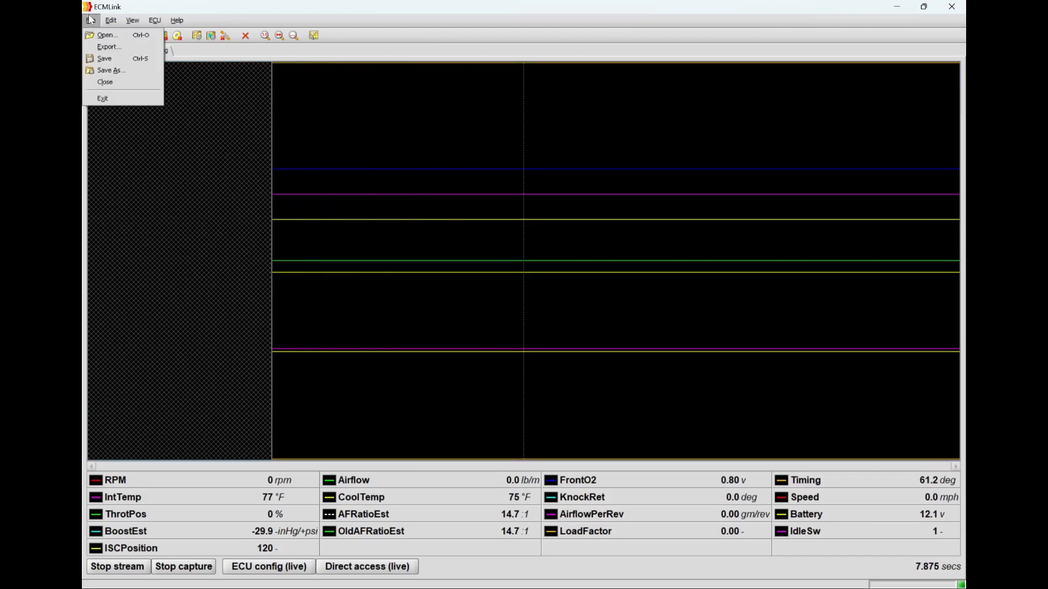
key(Escape)
click(117, 567)
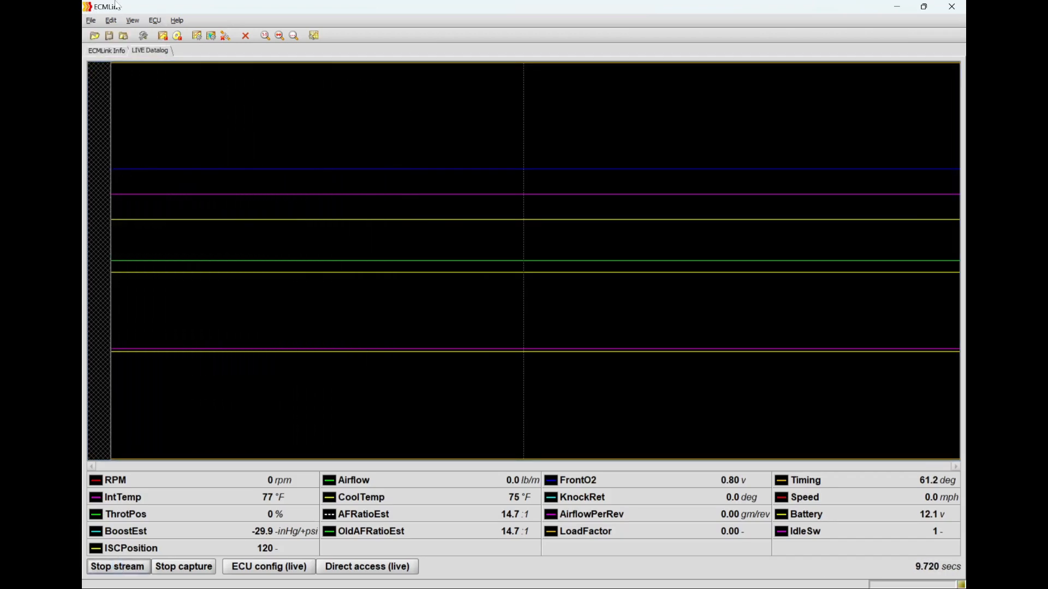
Step: Open the captured log file log.2023.09.22-01.elg from the logs.2023.09 folder and view its graph
click(91, 22)
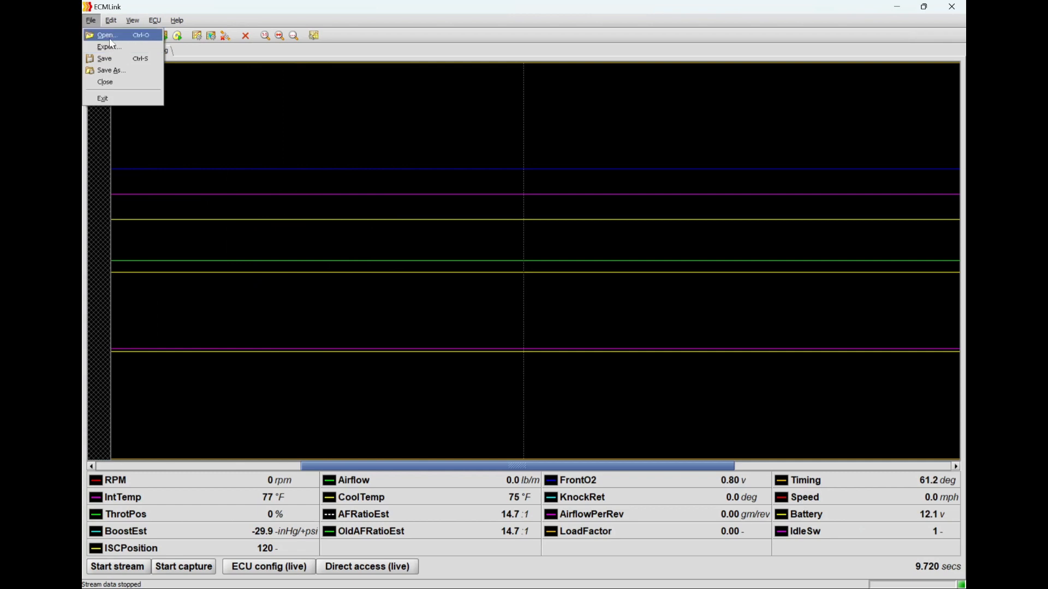
click(104, 36)
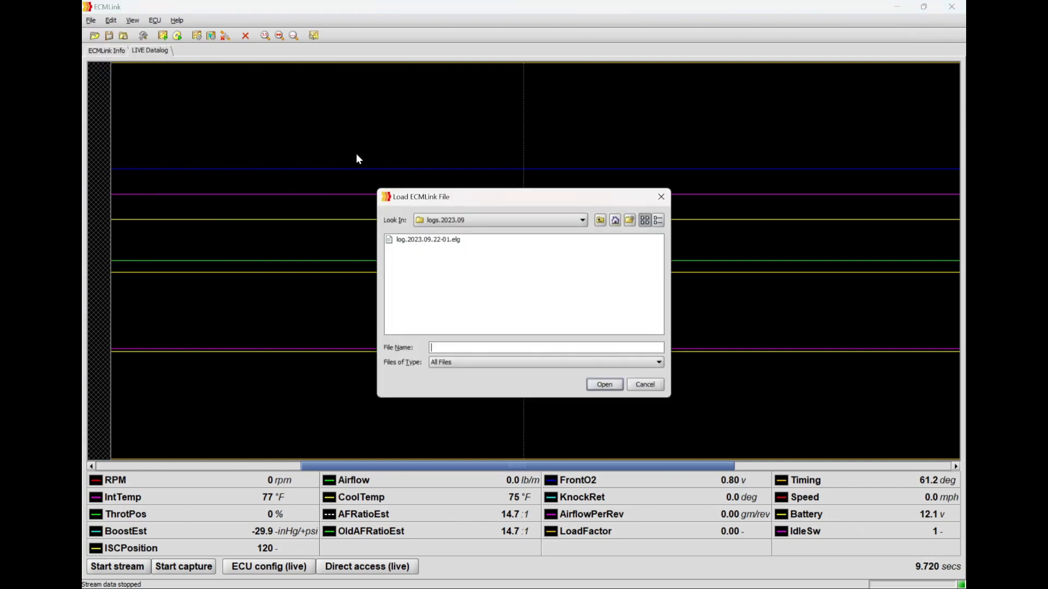
click(443, 240)
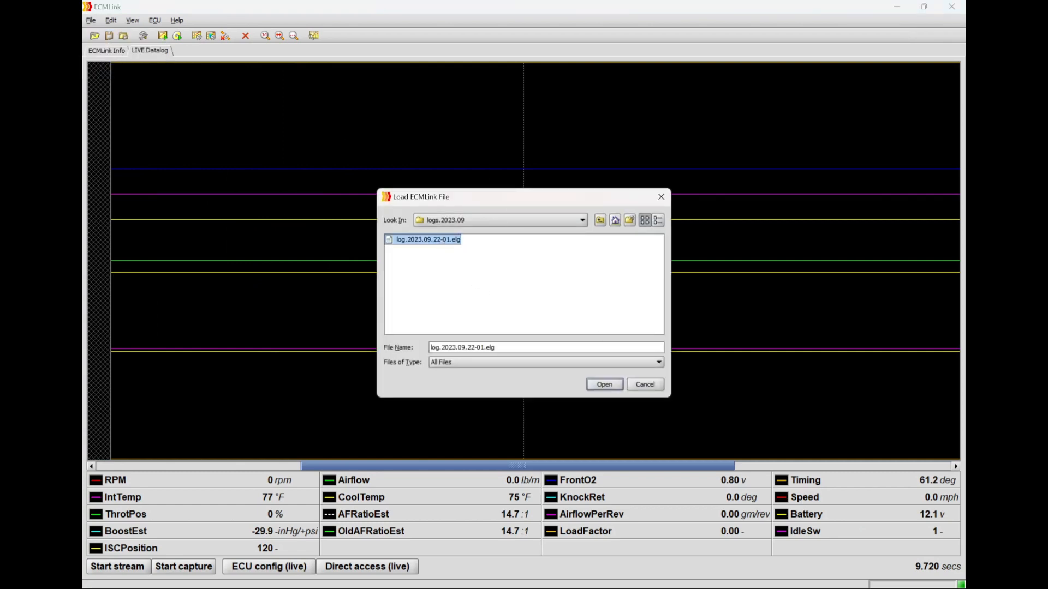
mouse_move(628, 588)
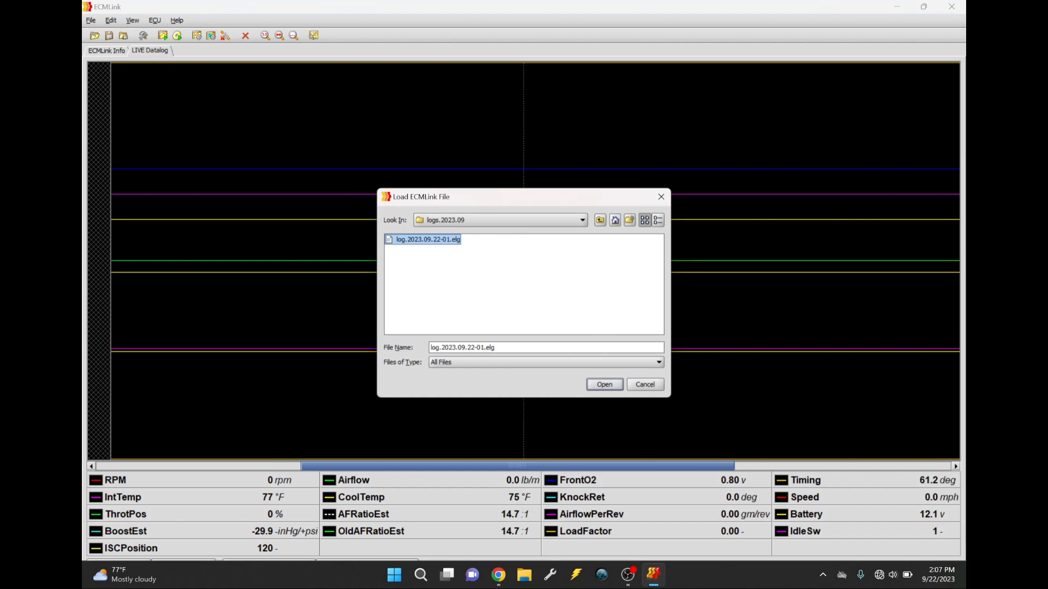
click(440, 246)
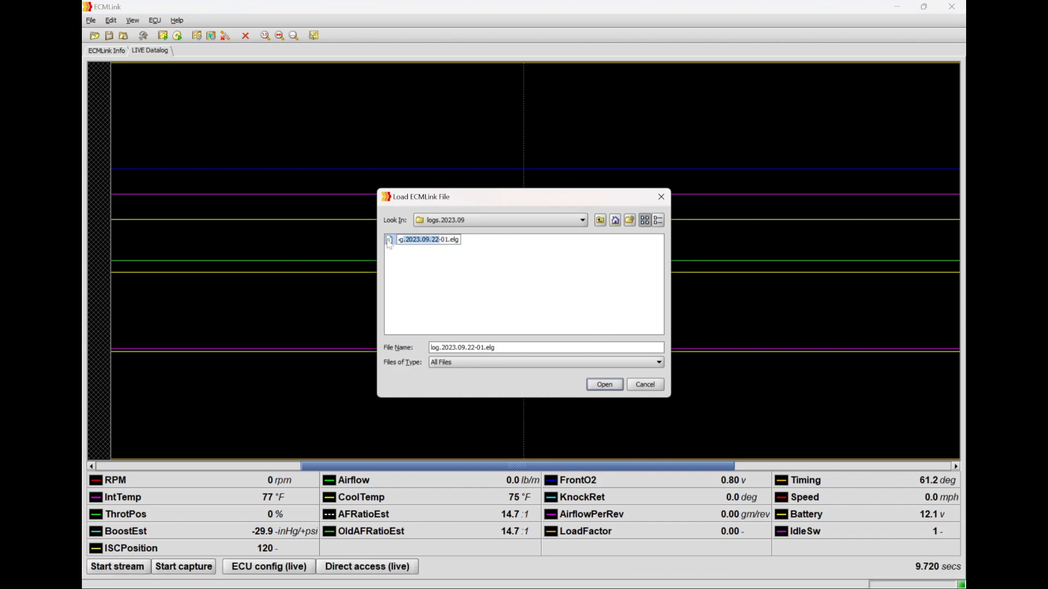
click(600, 385)
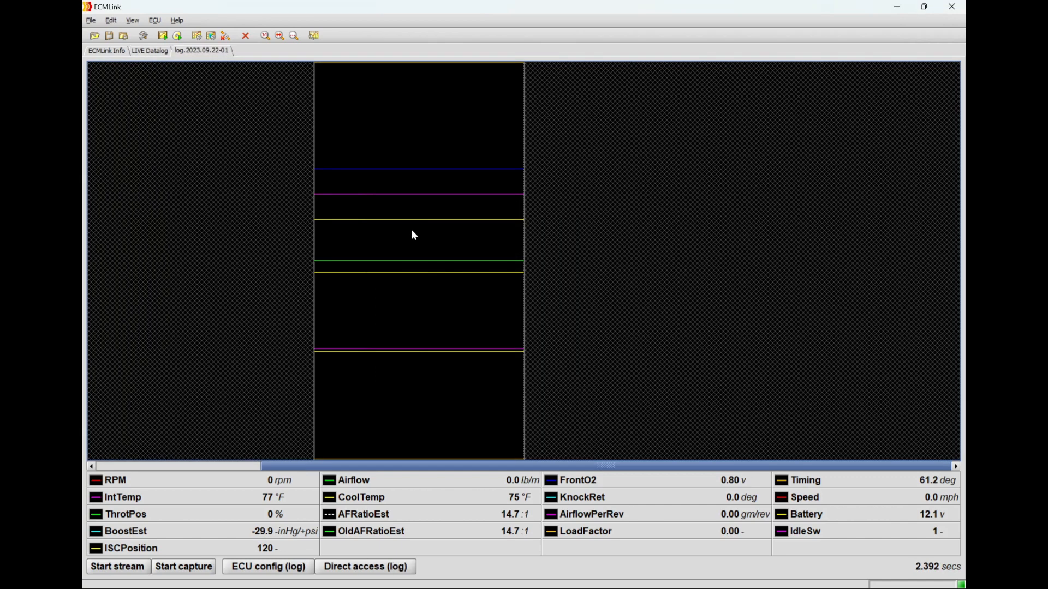
drag(244, 87, 602, 336)
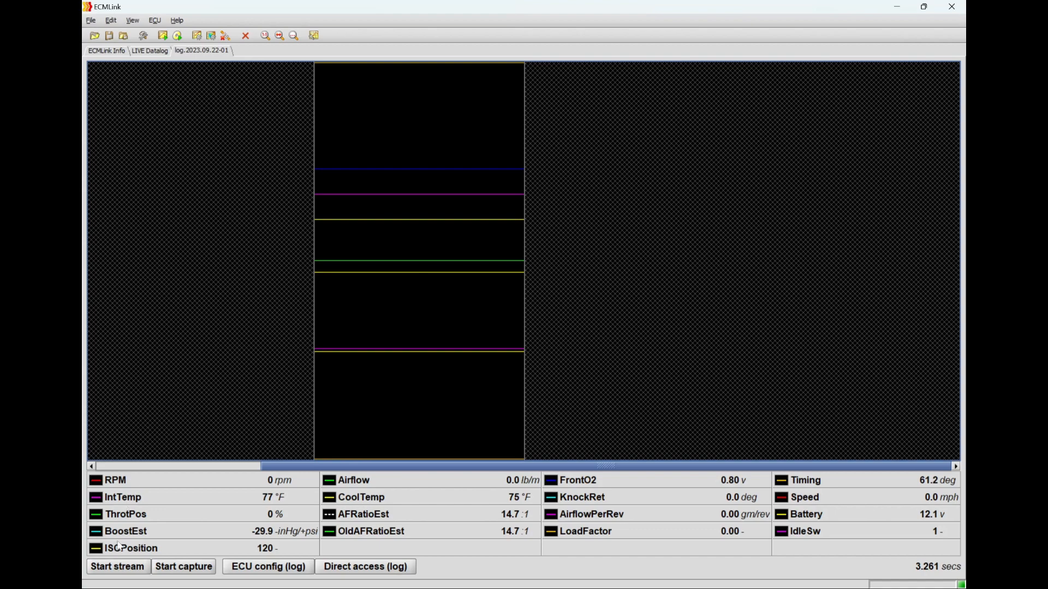
Step: Run a brief live data stream to check the throttle position reading, and stop it
click(119, 570)
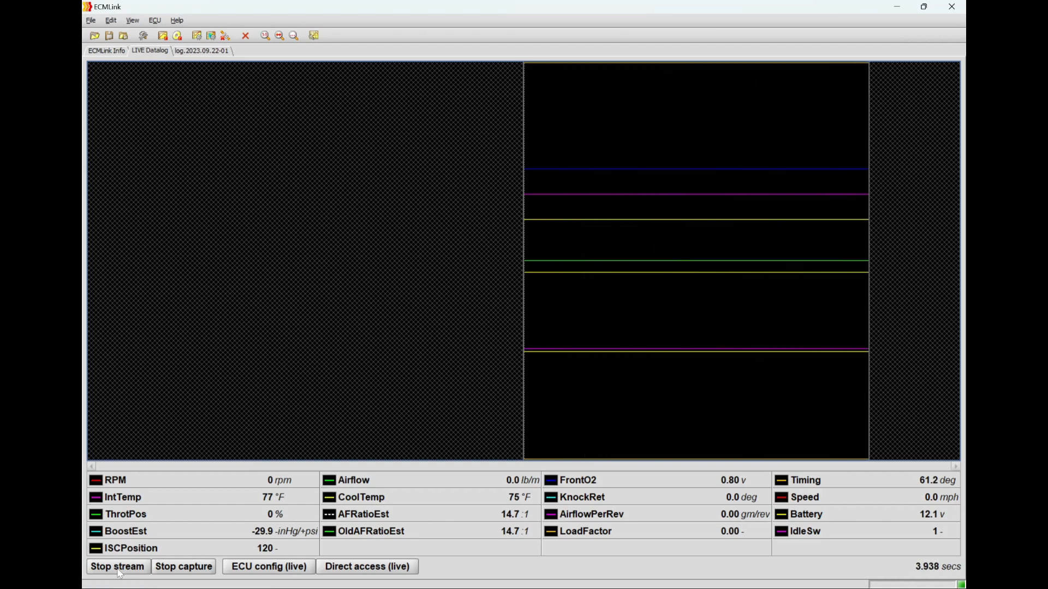
click(119, 567)
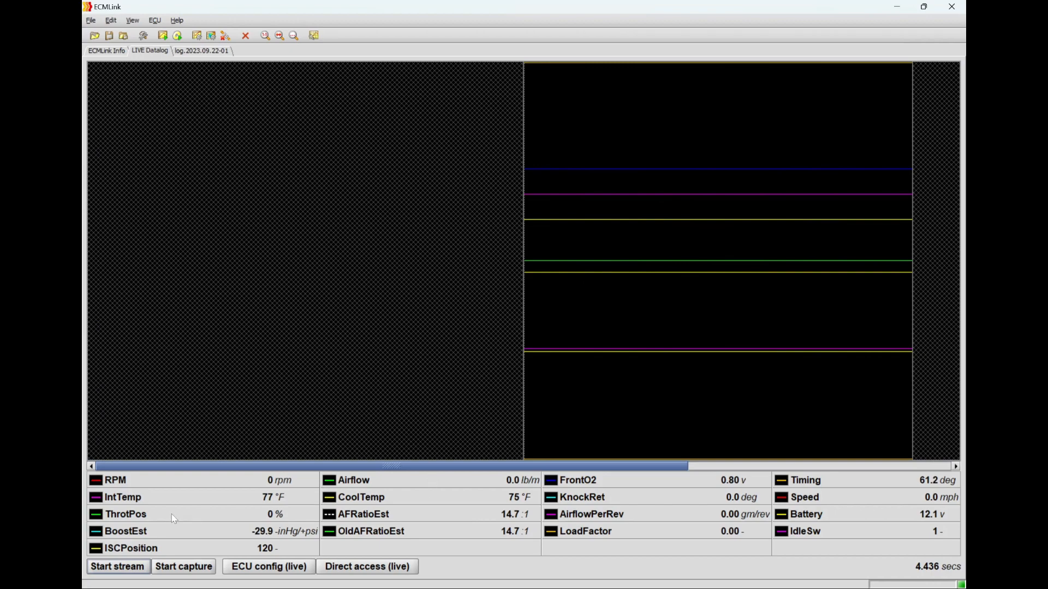
Step: Set the TPS offset to 0 in the live ECU configuration and save the change to the ECU
click(248, 566)
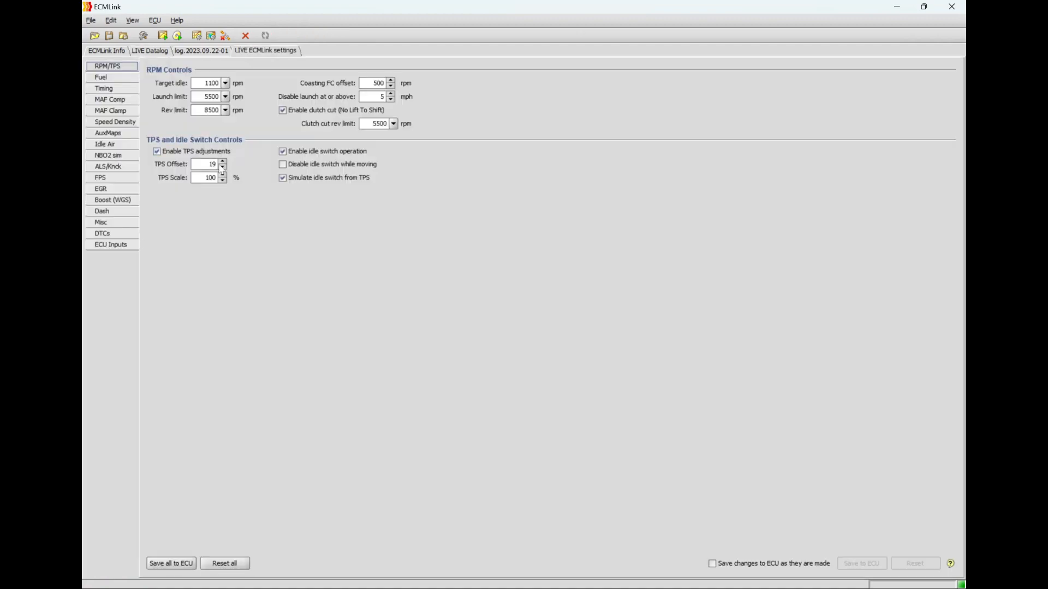
double_click(214, 164)
key(BackSpace)
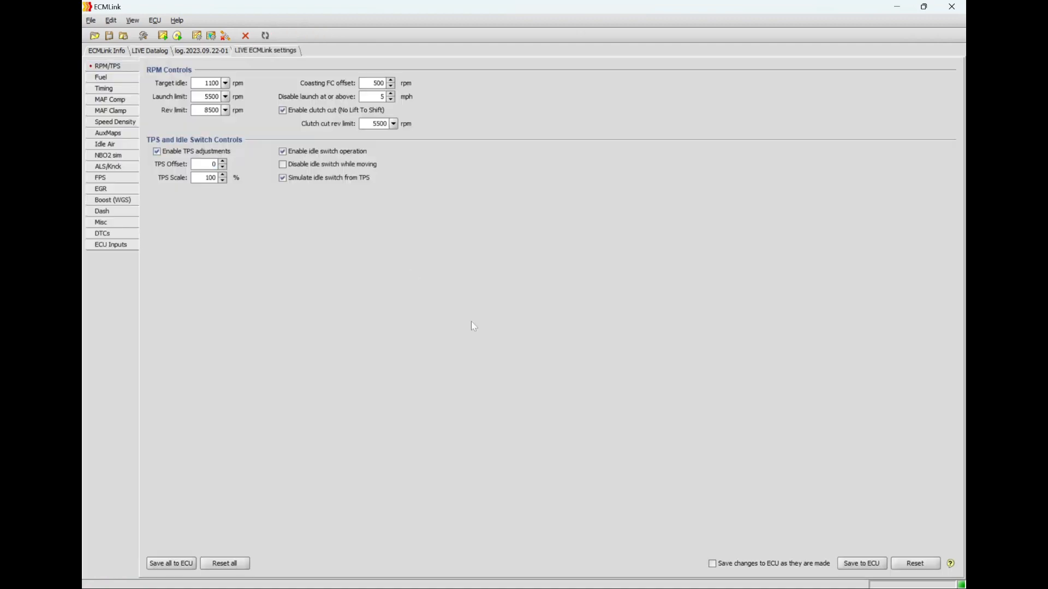
click(855, 568)
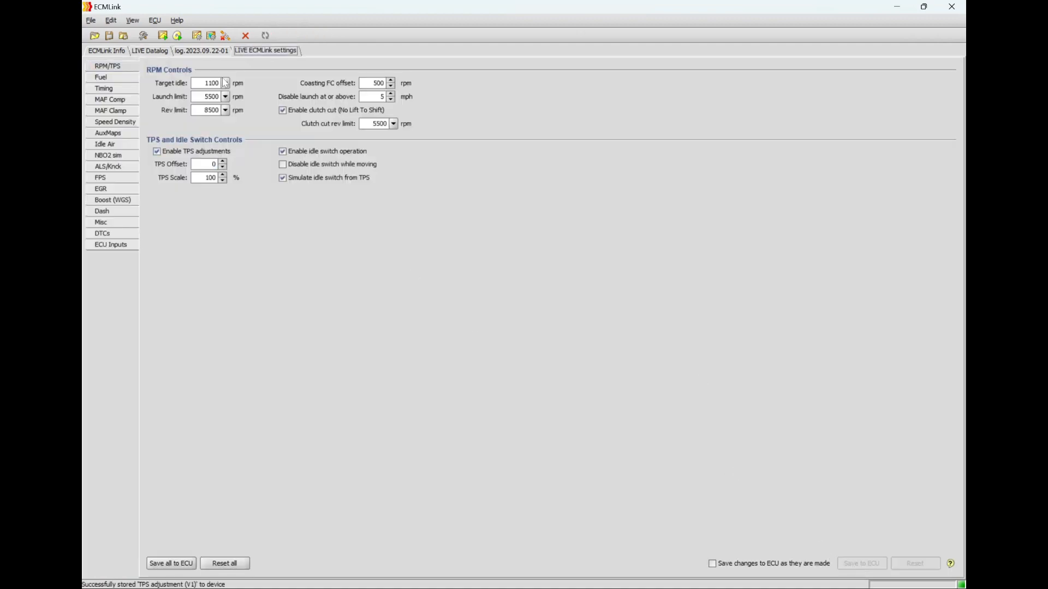
Step: Check the throttle position in a short live data stream with the TPS offset at 0
click(155, 51)
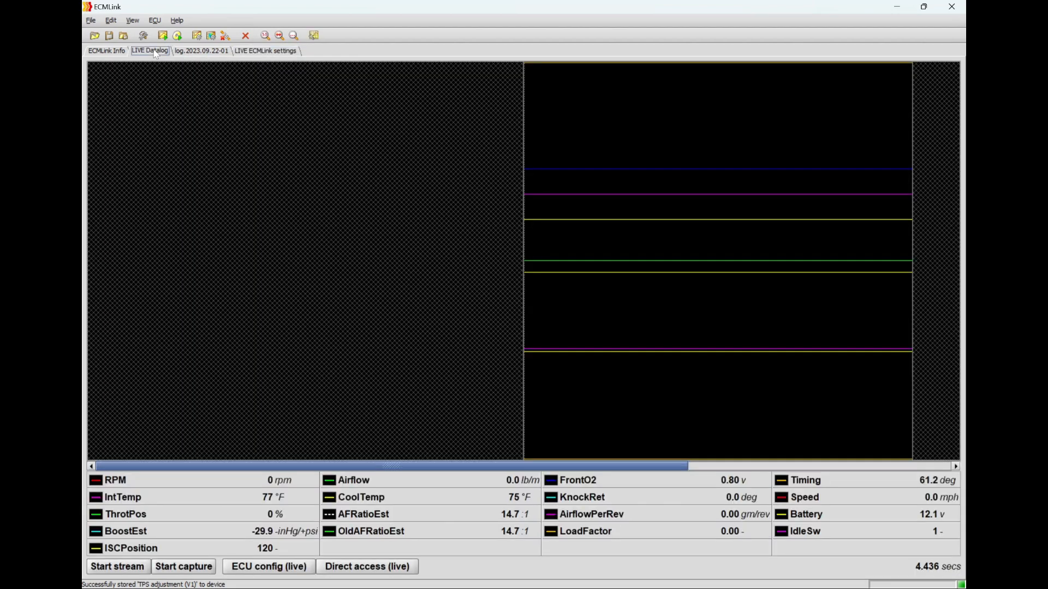
click(113, 568)
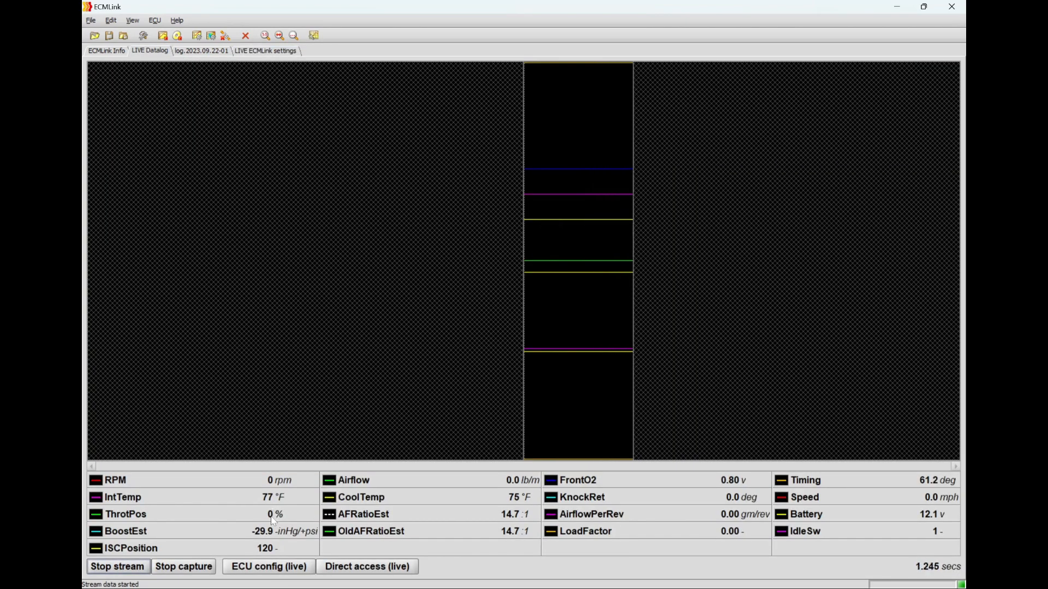
click(131, 568)
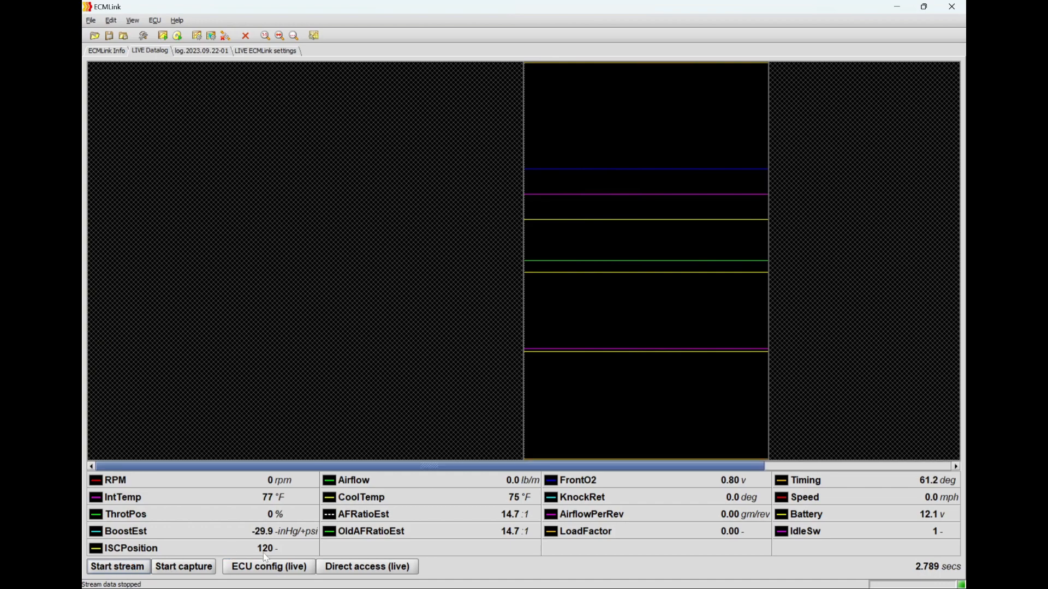
Step: Set the TPS offset to 25 in the live ECU configuration and save the change to the ECU
click(268, 566)
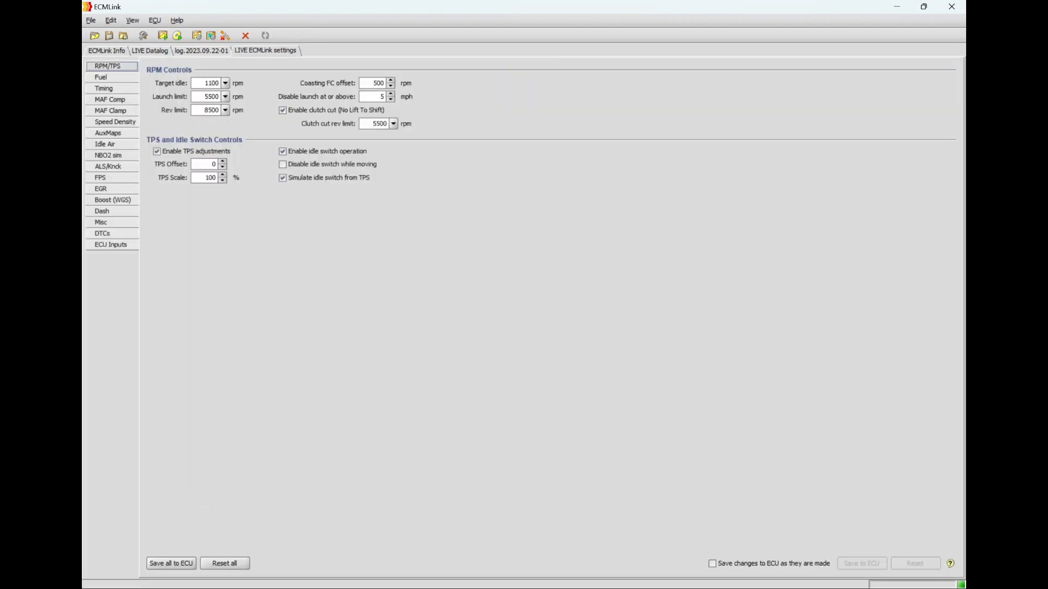
double_click(214, 164)
text(25)
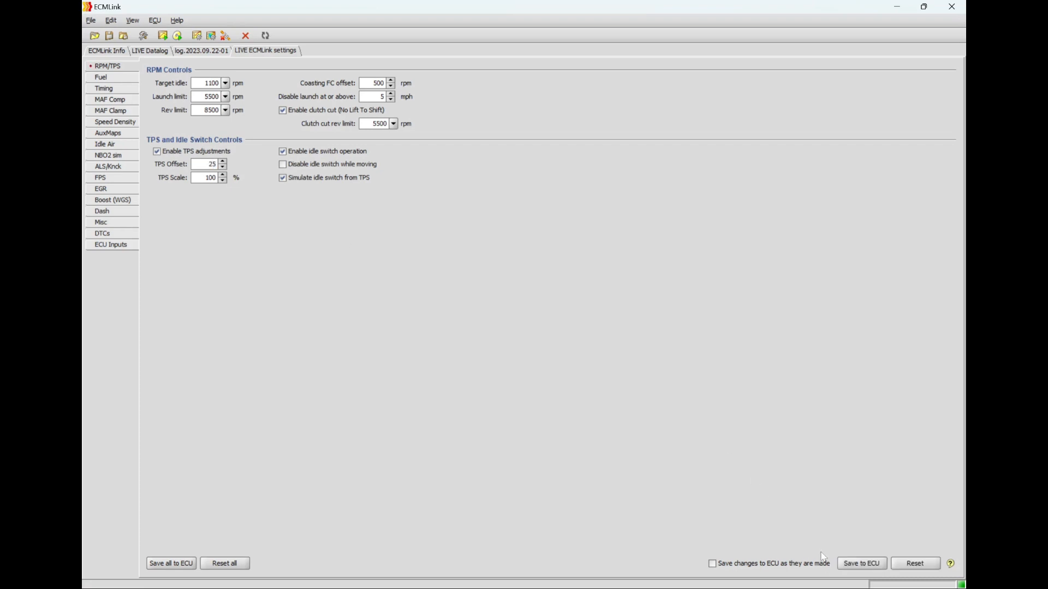
click(841, 563)
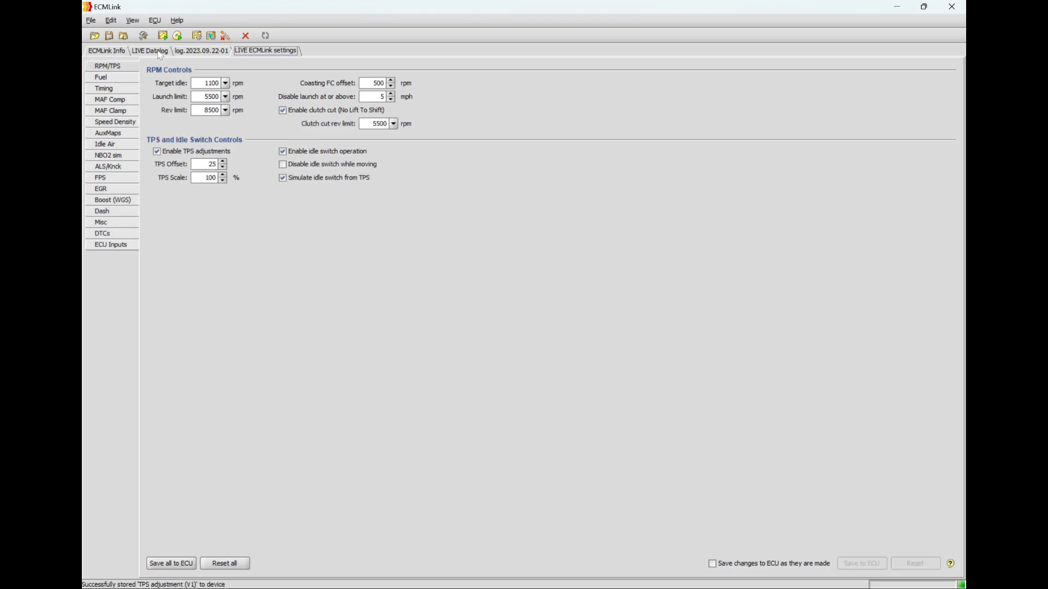
Step: Stream live data to check the throttle position and idle switch with the TPS offset at 25, and stop the stream
click(159, 55)
click(131, 569)
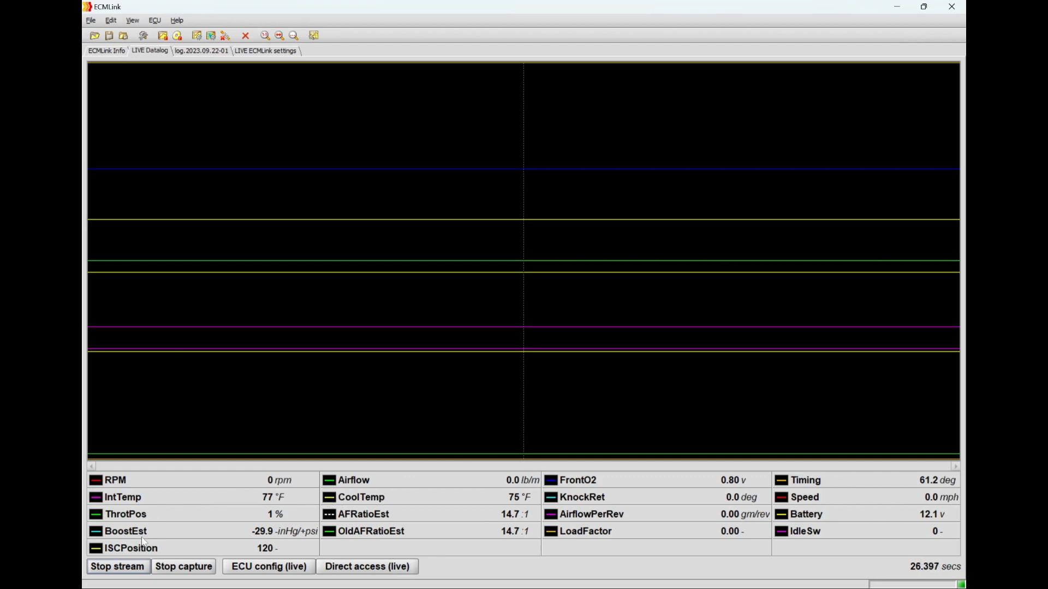
click(128, 565)
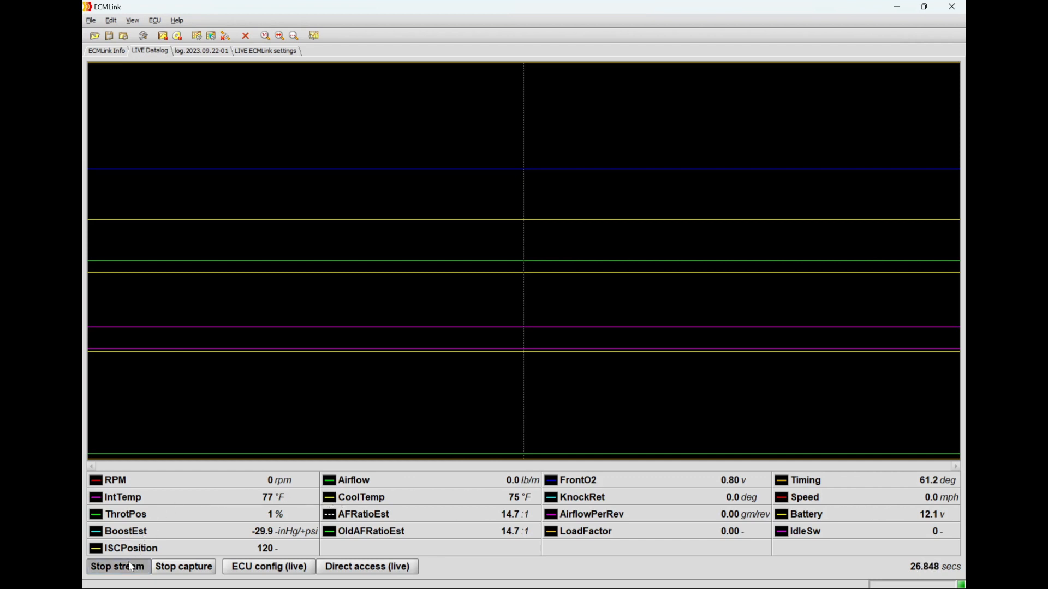
Step: Open the captured values settings and review the displayable items available for logging, from the start of the list to the end
right_click(338, 489)
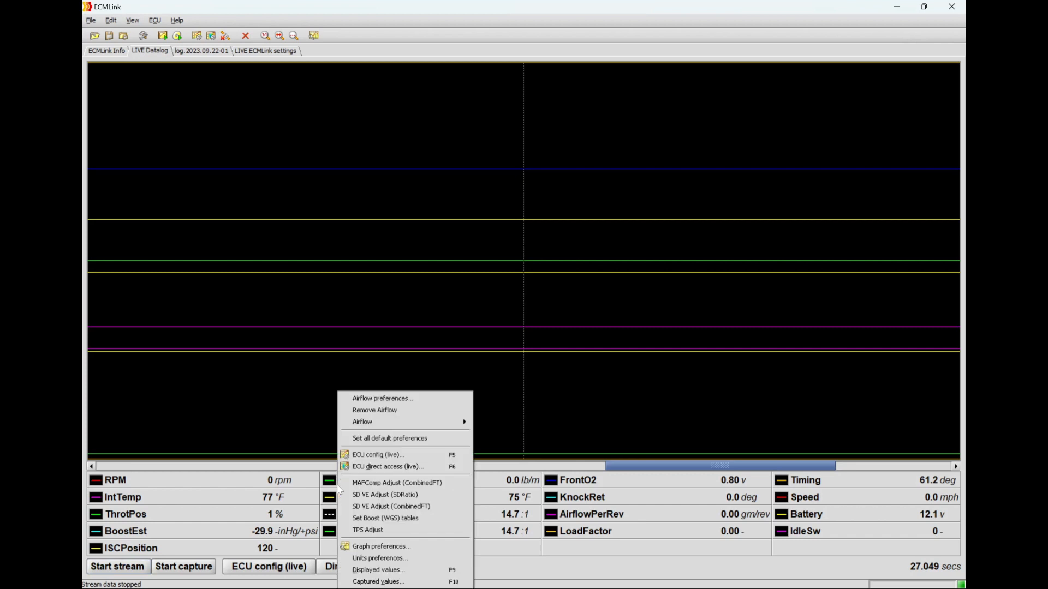
click(377, 582)
scroll(402, 328, down, 5)
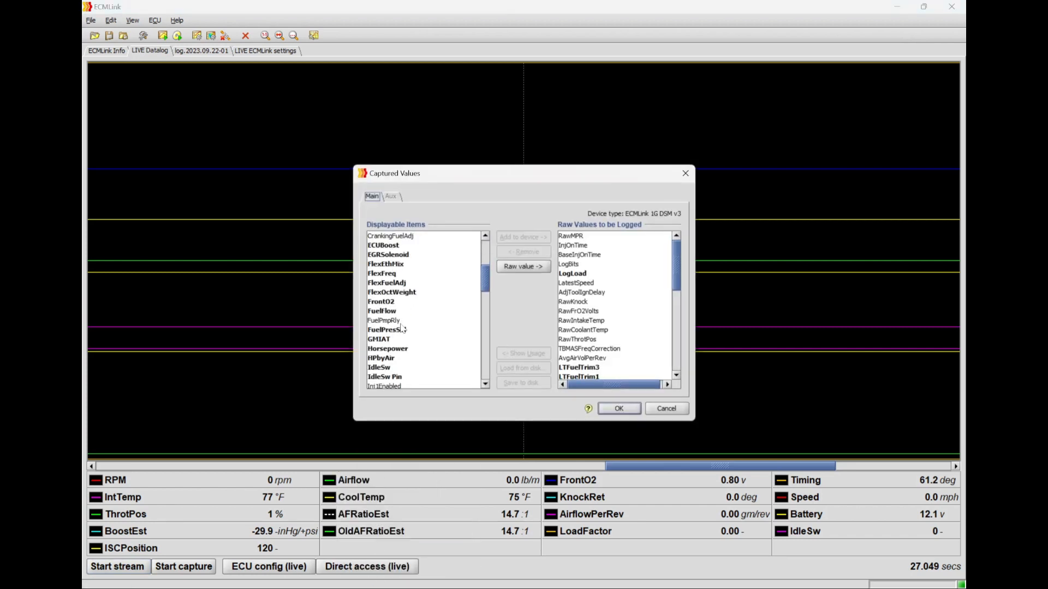
scroll(401, 328, down, 6)
scroll(401, 328, up, 10)
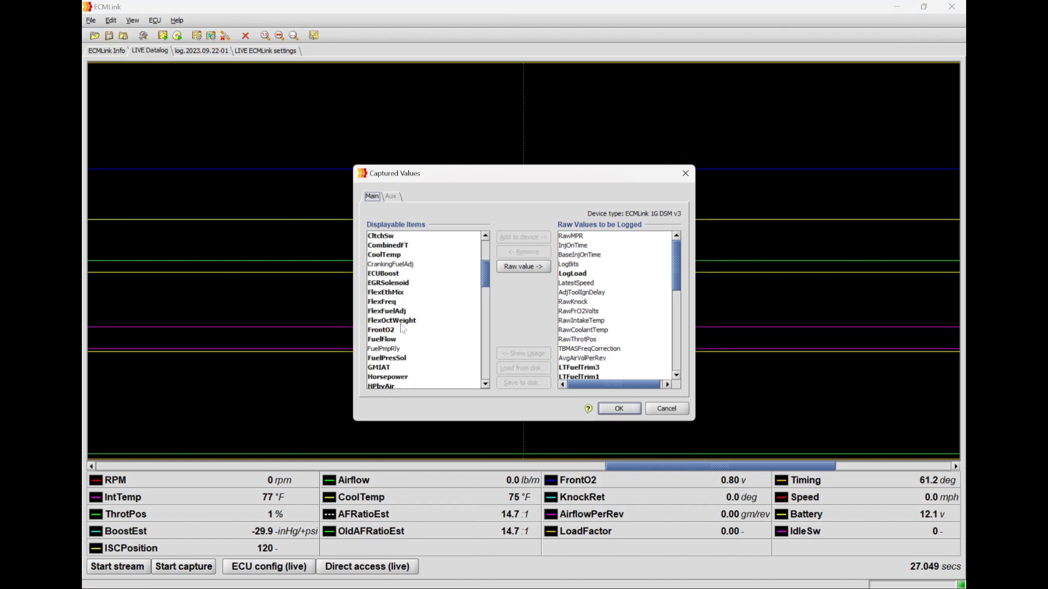
scroll(402, 328, down, 4)
scroll(401, 328, down, 10)
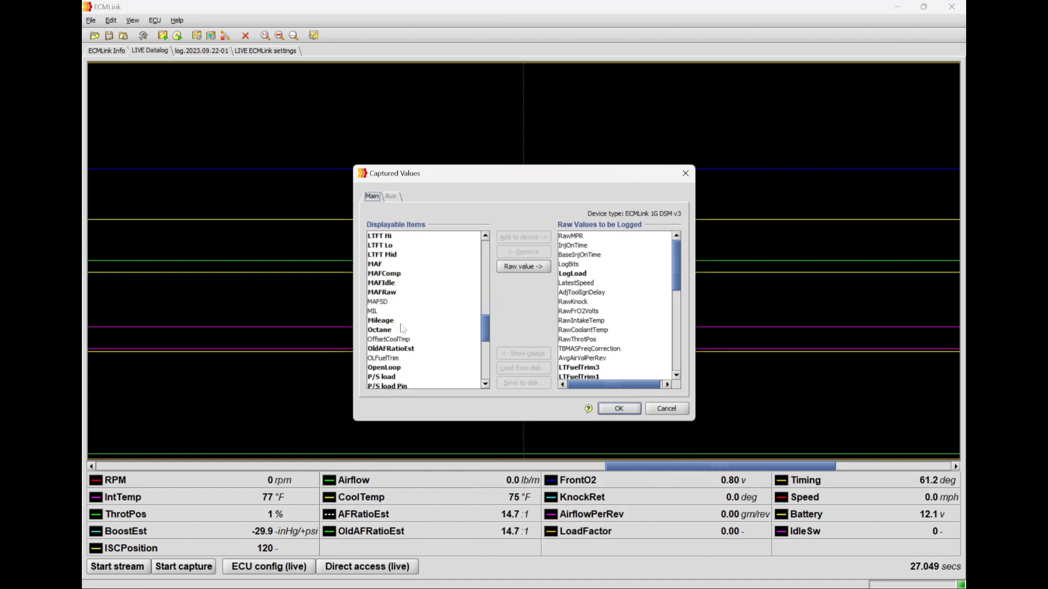
scroll(402, 328, up, 5)
scroll(402, 328, up, 6)
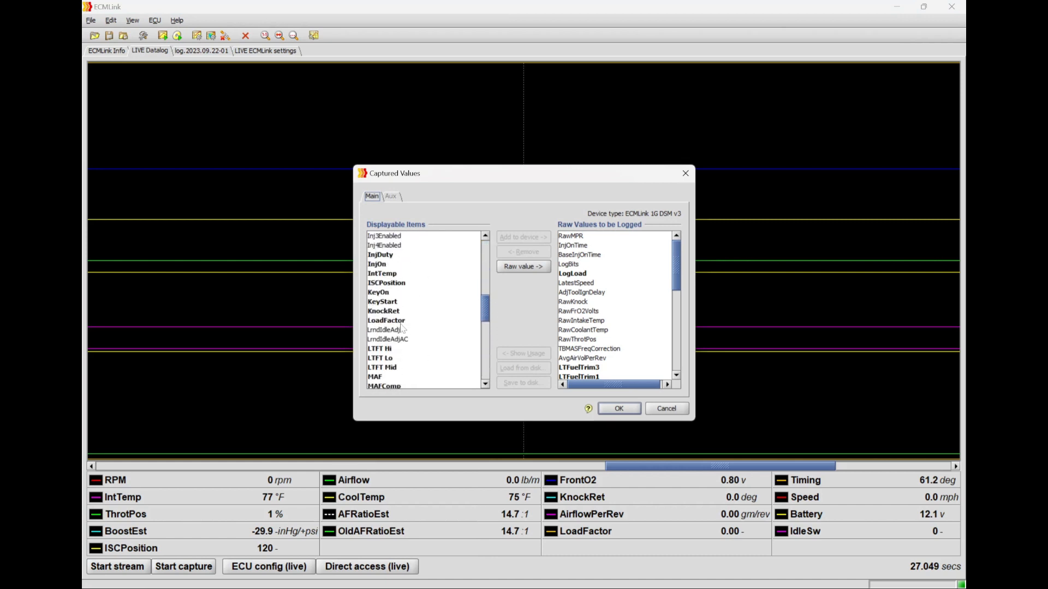
scroll(402, 328, up, 2)
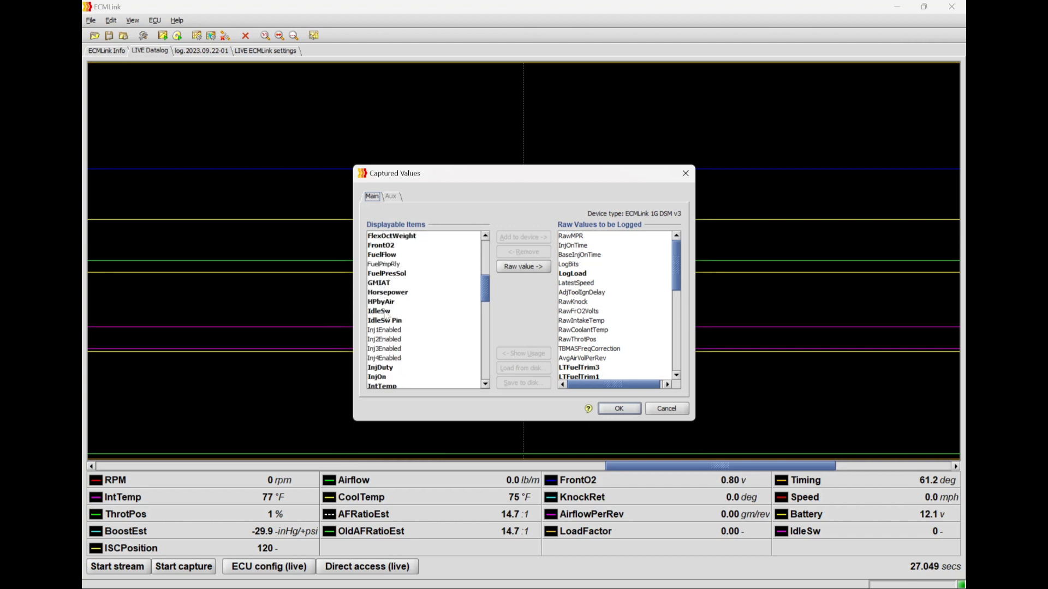
scroll(386, 322, down, 1)
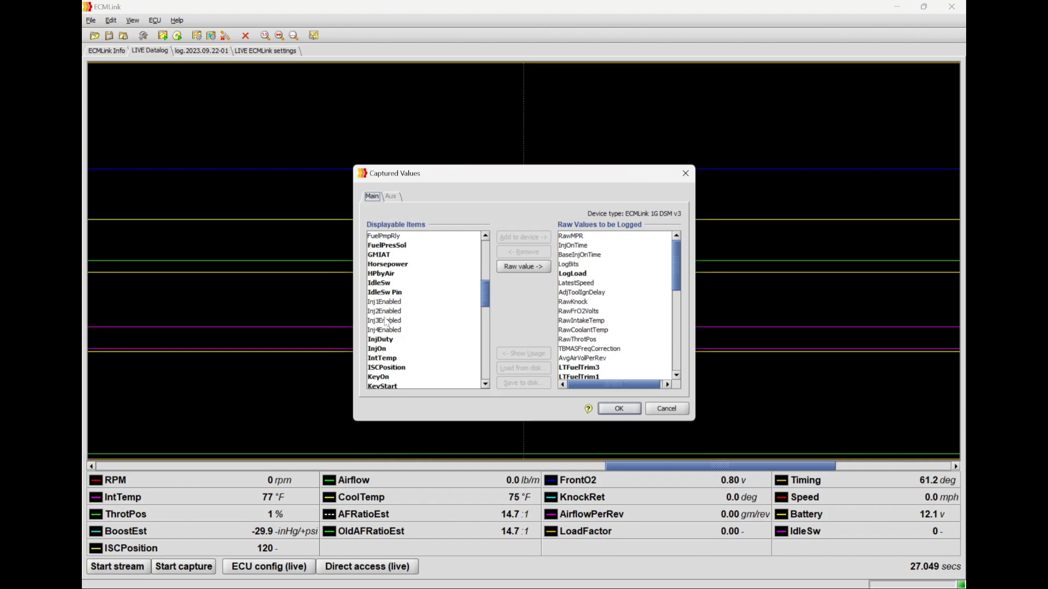
scroll(396, 319, down, 3)
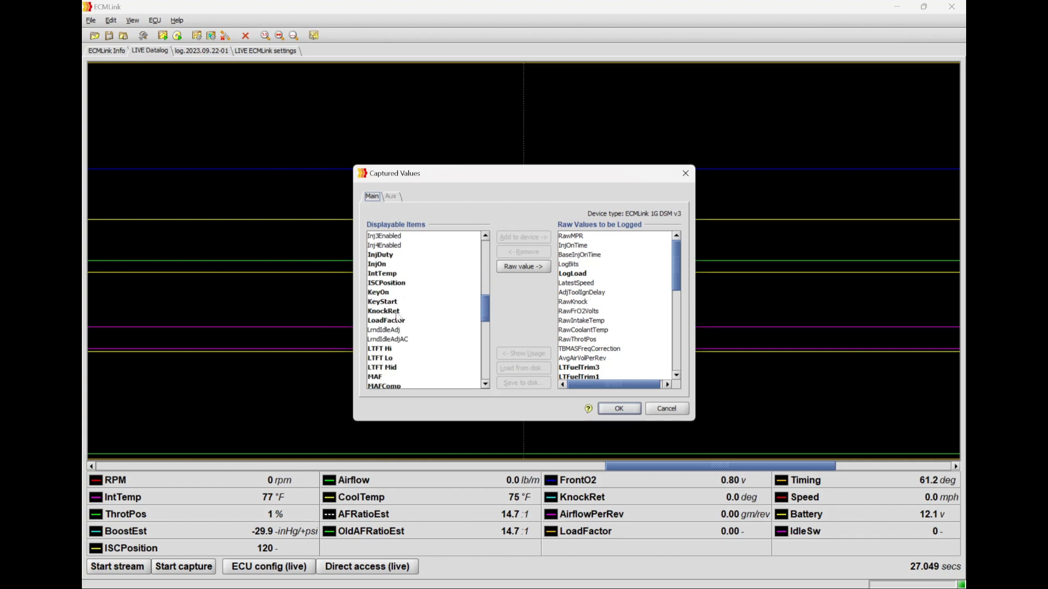
scroll(397, 316, down, 2)
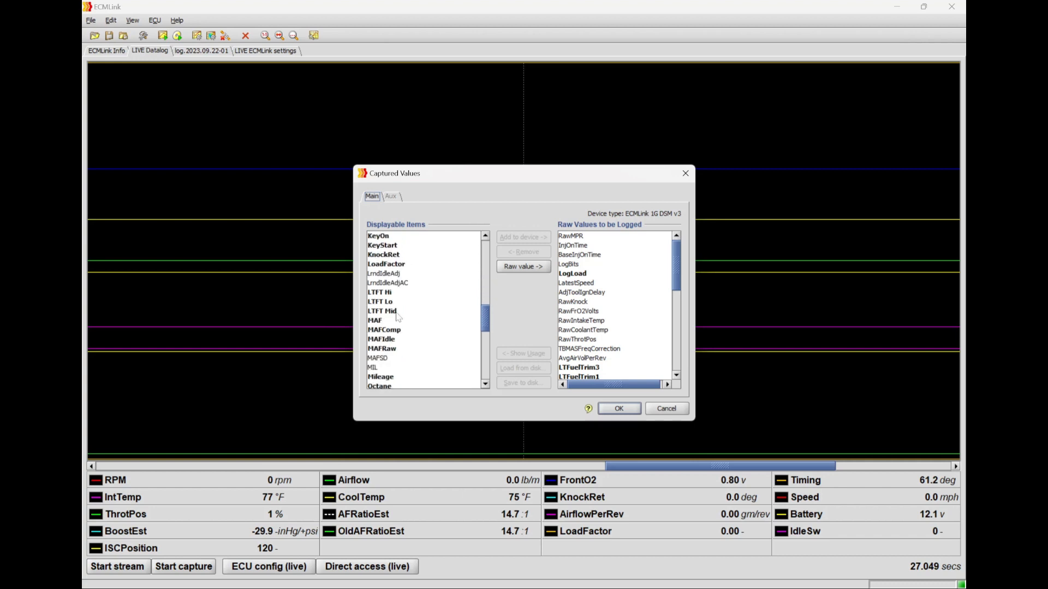
scroll(397, 316, down, 2)
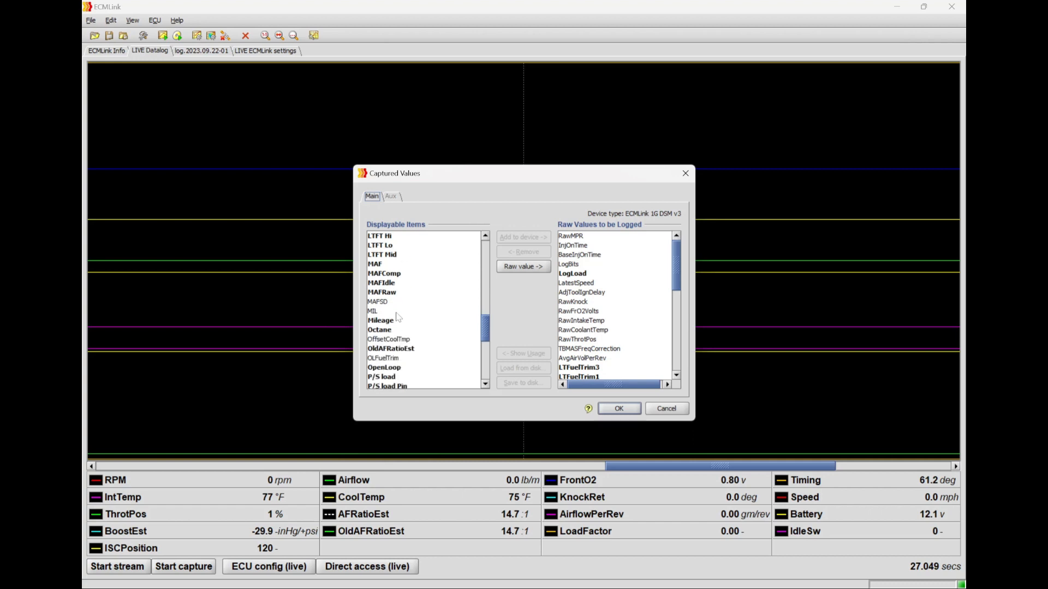
scroll(397, 316, down, 10)
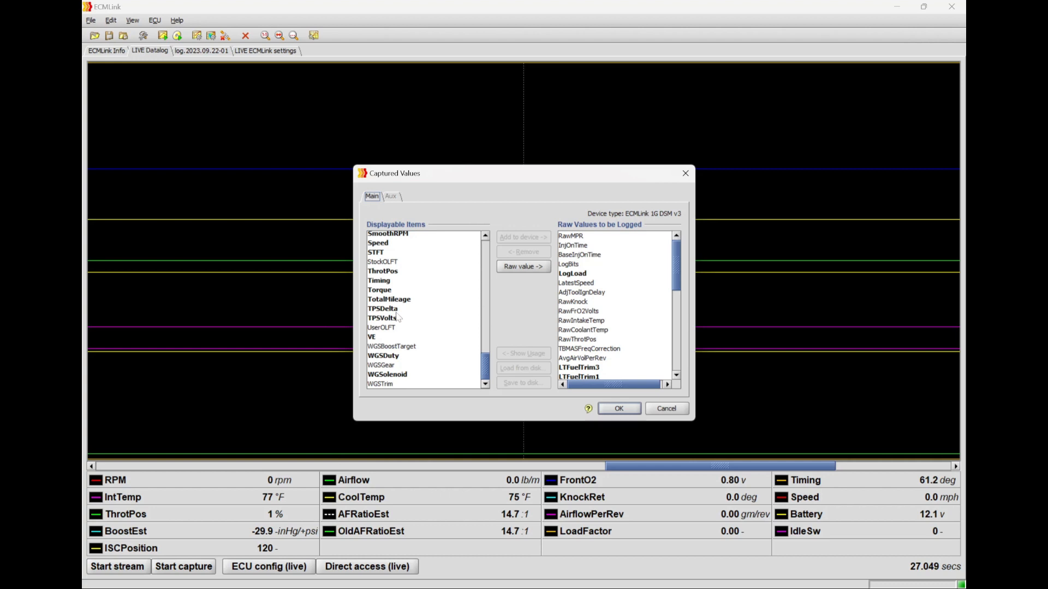
Step: Compare the ThrotPos, TPSDelta and TPSVolts items with the raw values to be logged, and accept the captured values
click(390, 273)
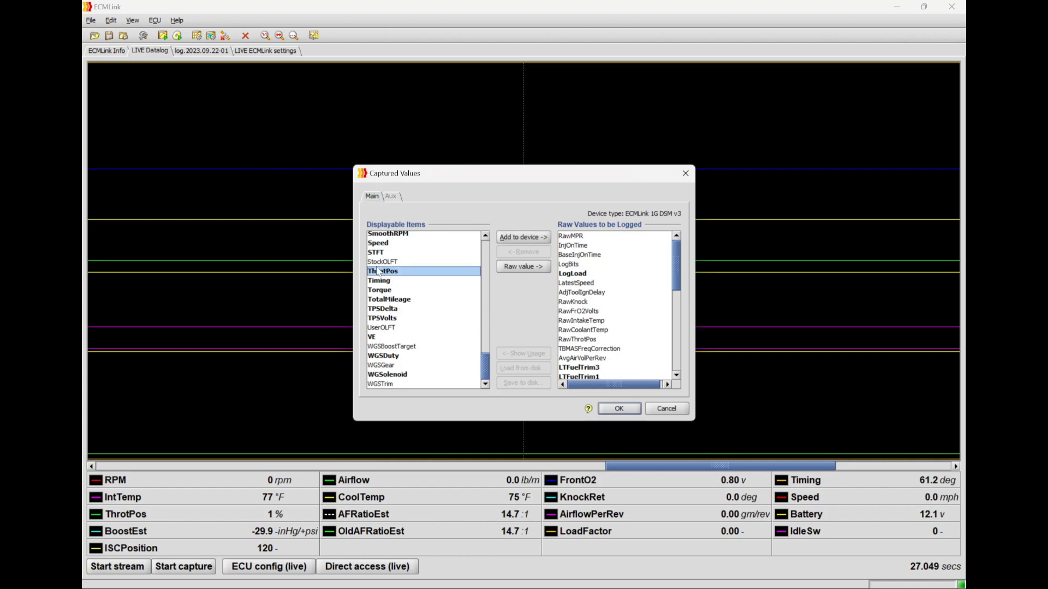
click(388, 318)
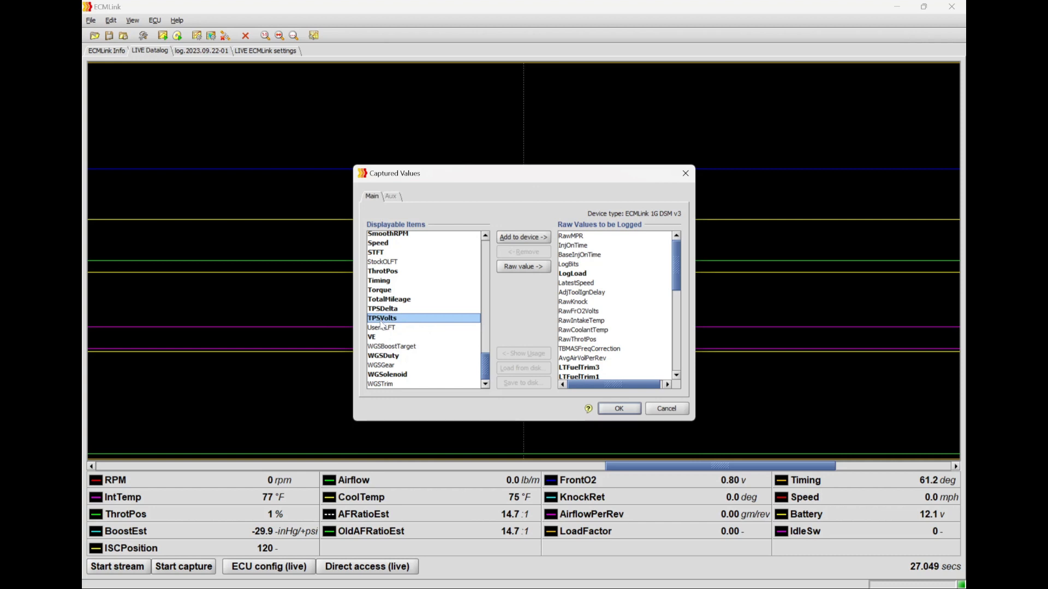
click(381, 329)
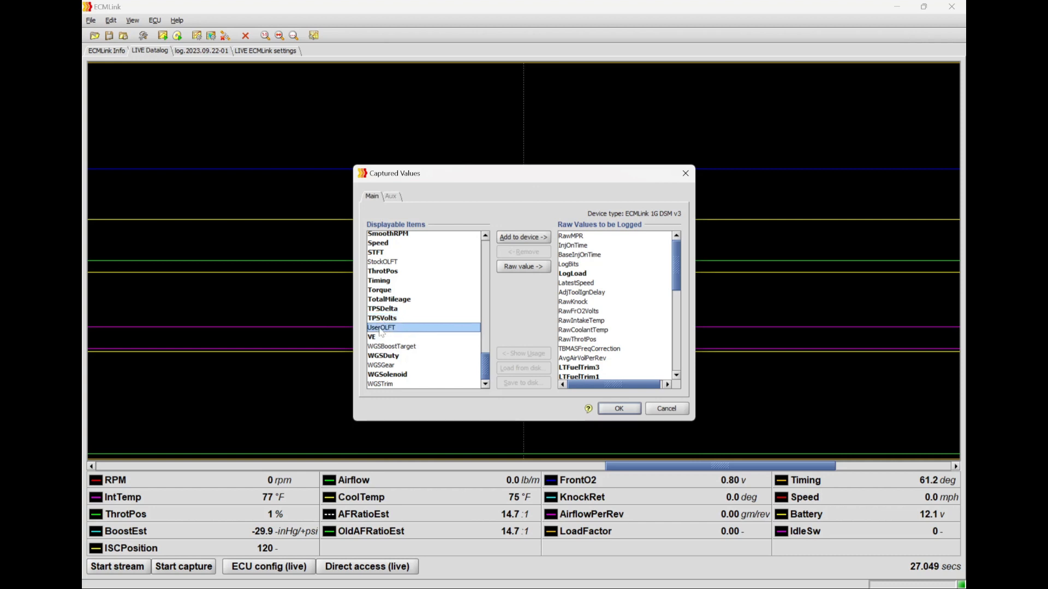
click(382, 319)
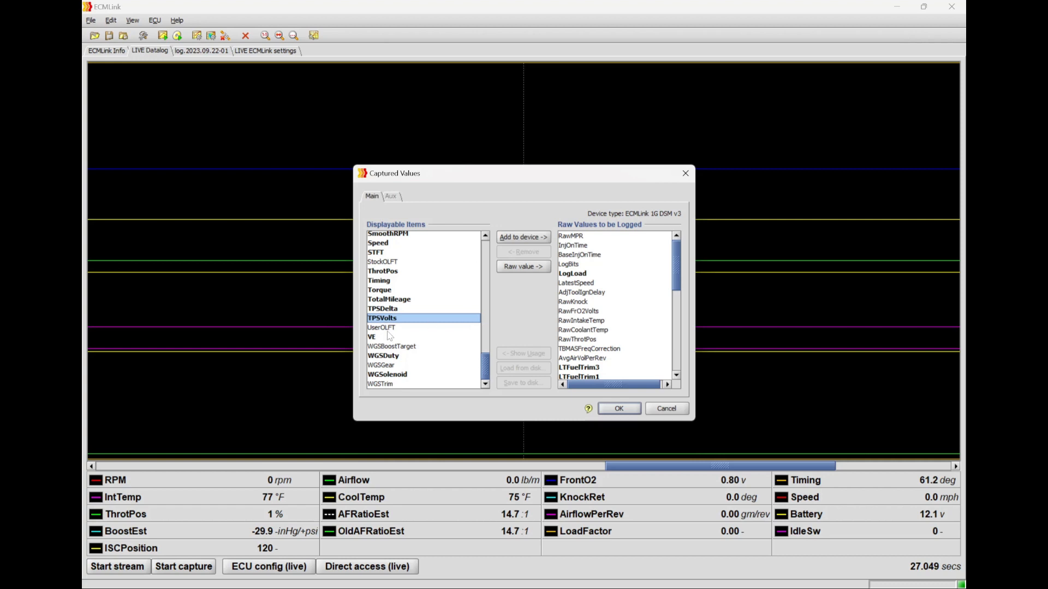
click(387, 309)
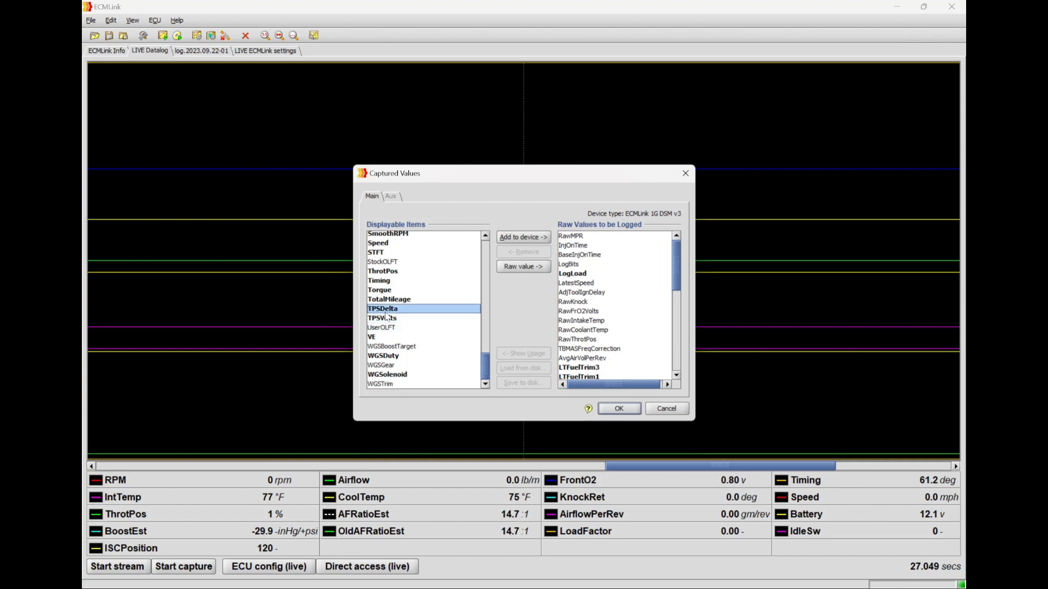
click(386, 319)
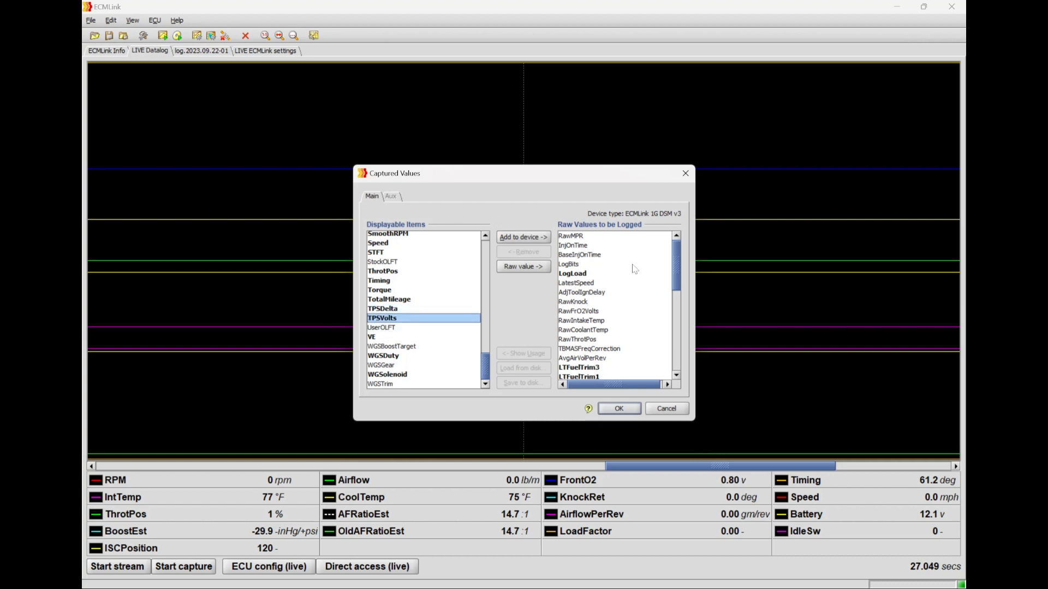
scroll(633, 268, down, 9)
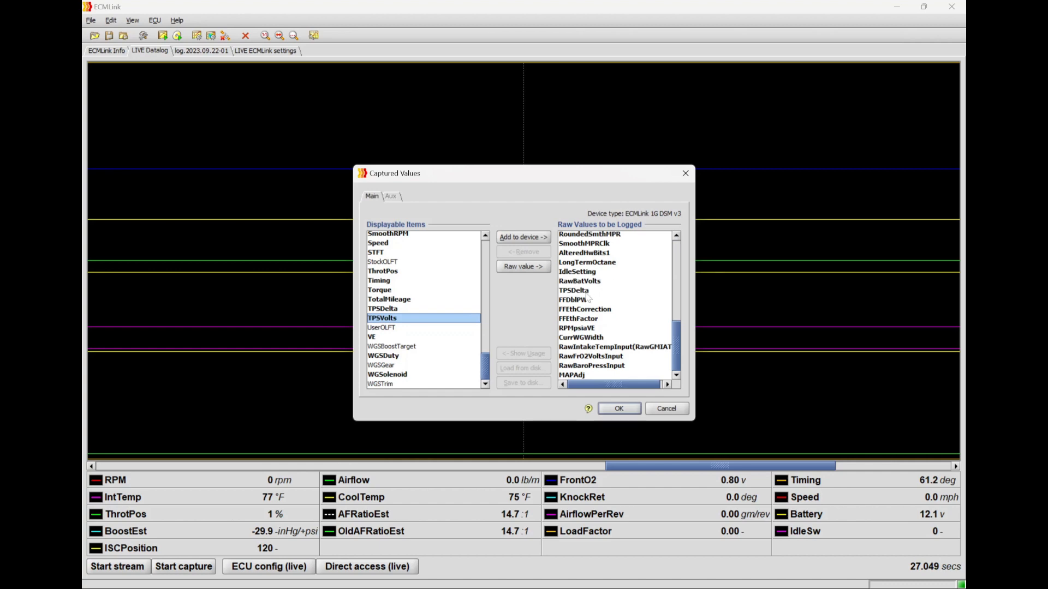
scroll(588, 298, up, 1)
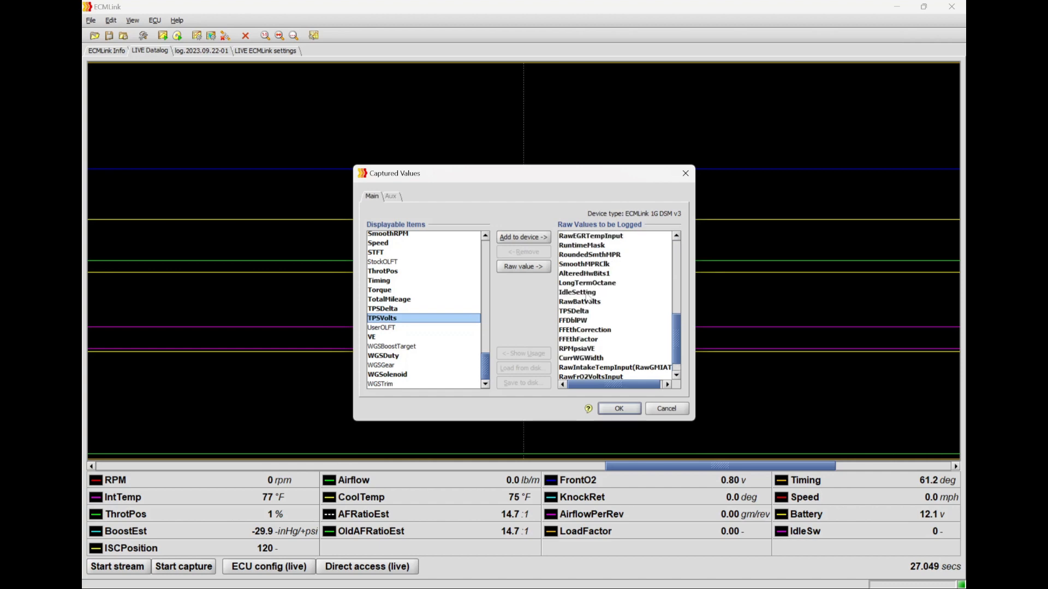
scroll(585, 298, up, 2)
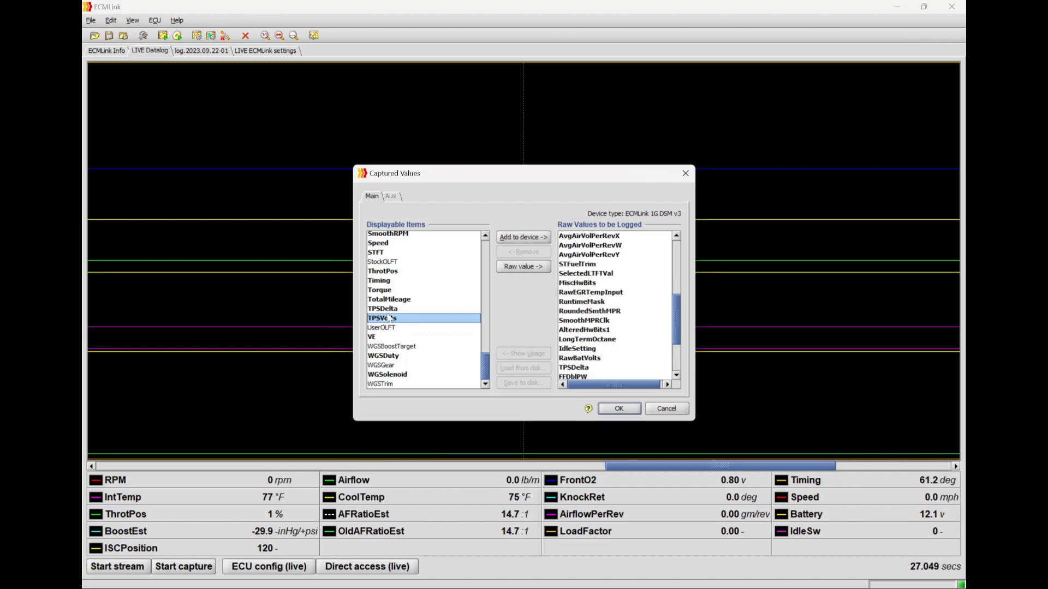
click(619, 409)
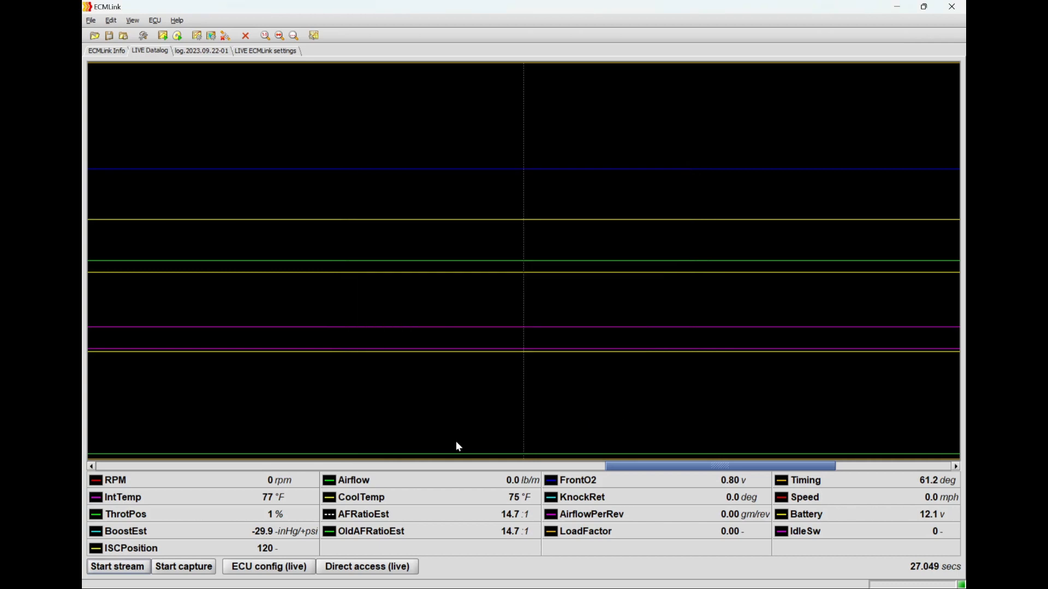
Step: Run a short live data stream to check which values are displayed, and stop it
right_click(385, 495)
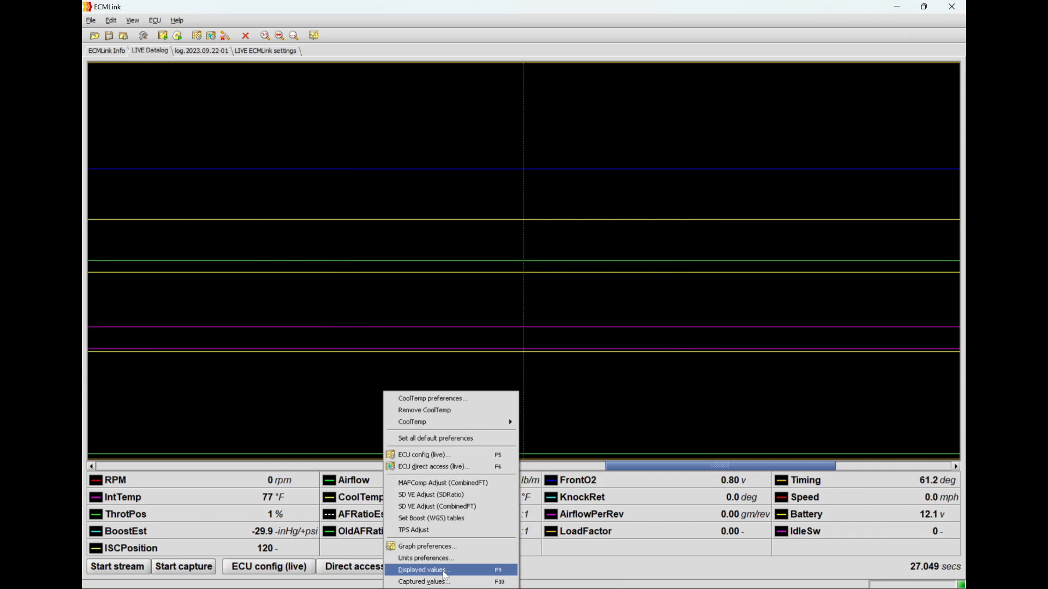
click(208, 348)
click(139, 568)
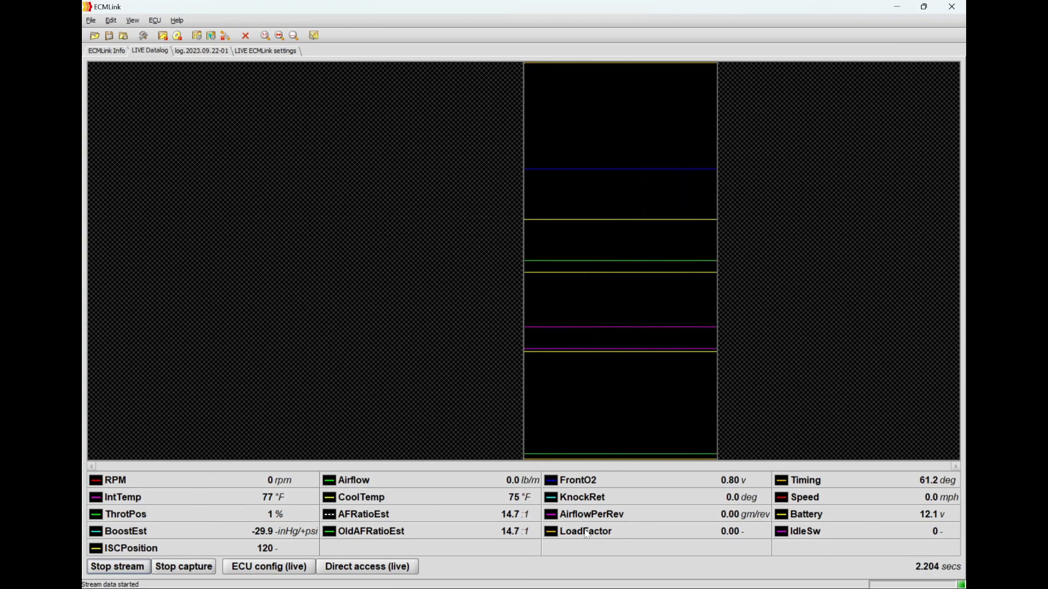
click(121, 567)
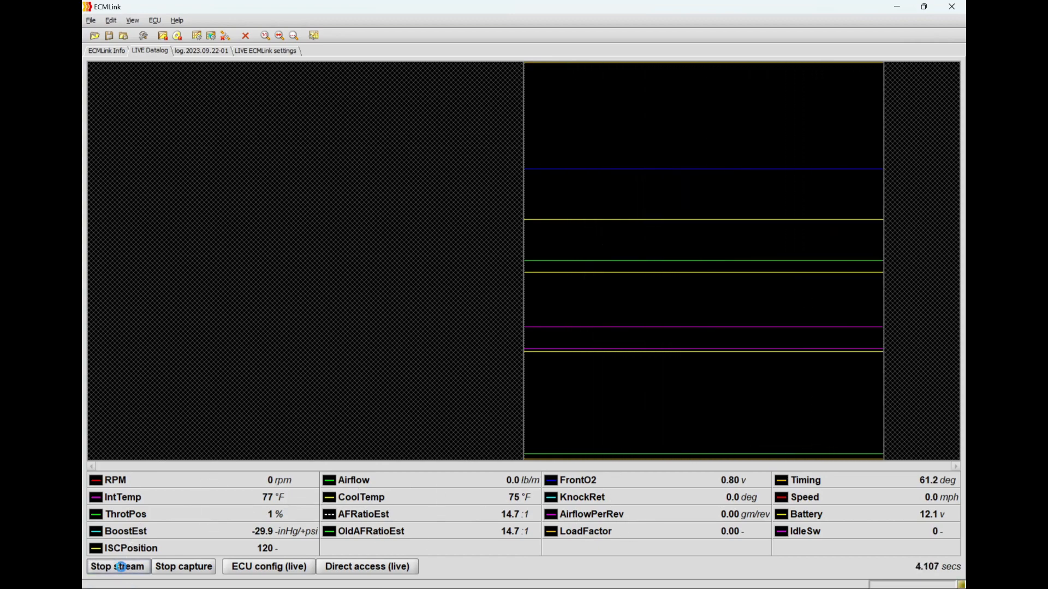
Step: Add TPSVolts to the displayed values of the live datalog and accept the selection
right_click(356, 489)
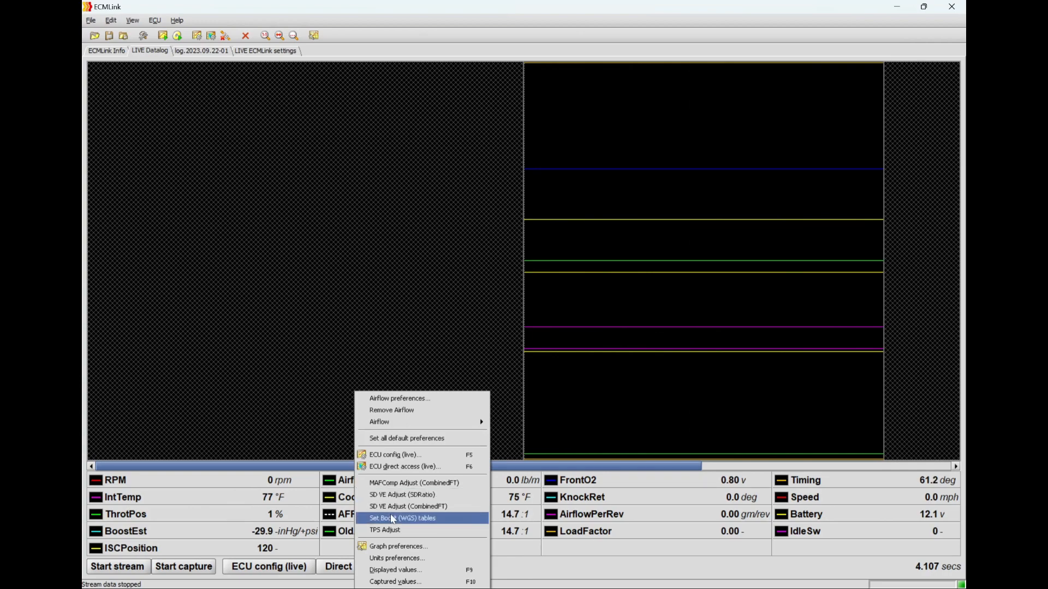
click(405, 570)
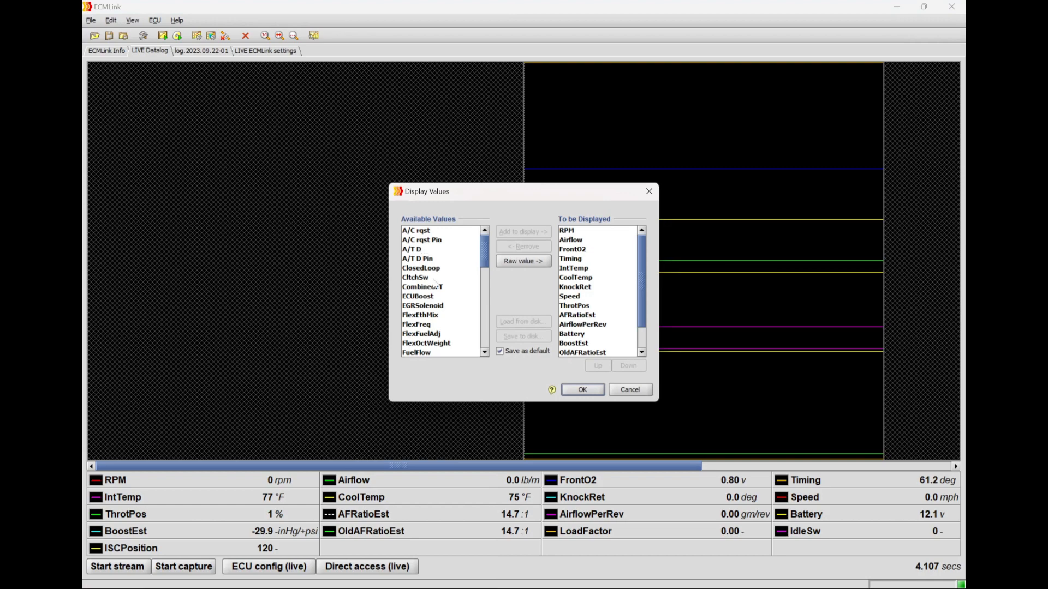
scroll(445, 266, down, 4)
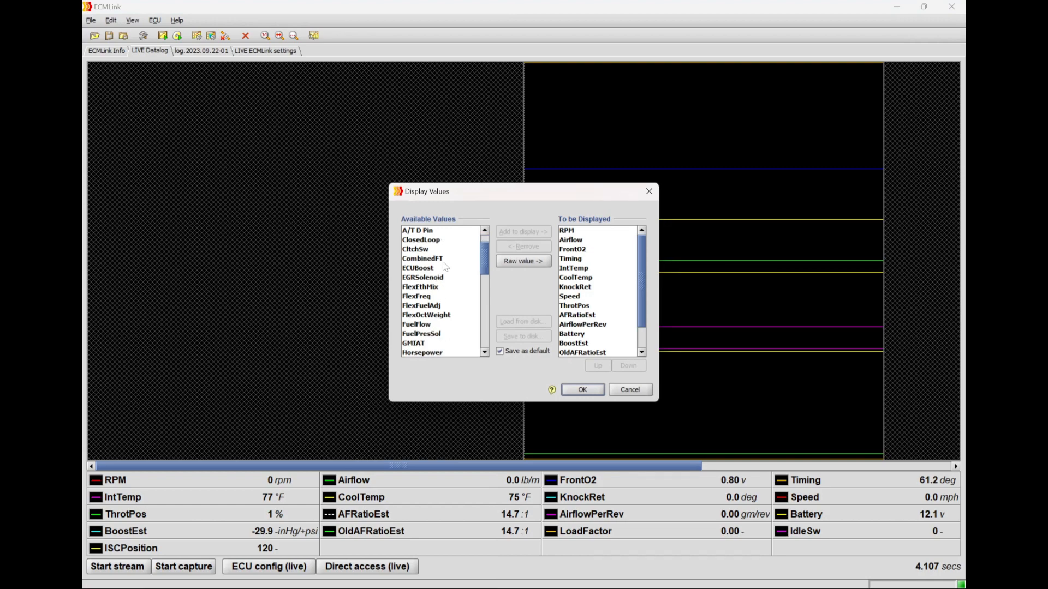
scroll(445, 267, down, 6)
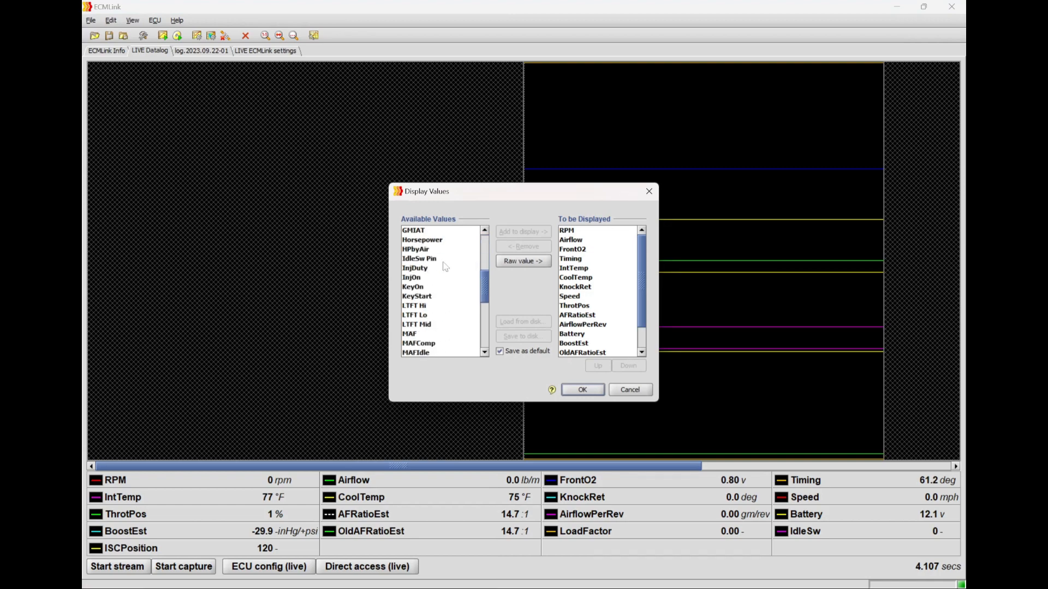
scroll(447, 273, down, 2)
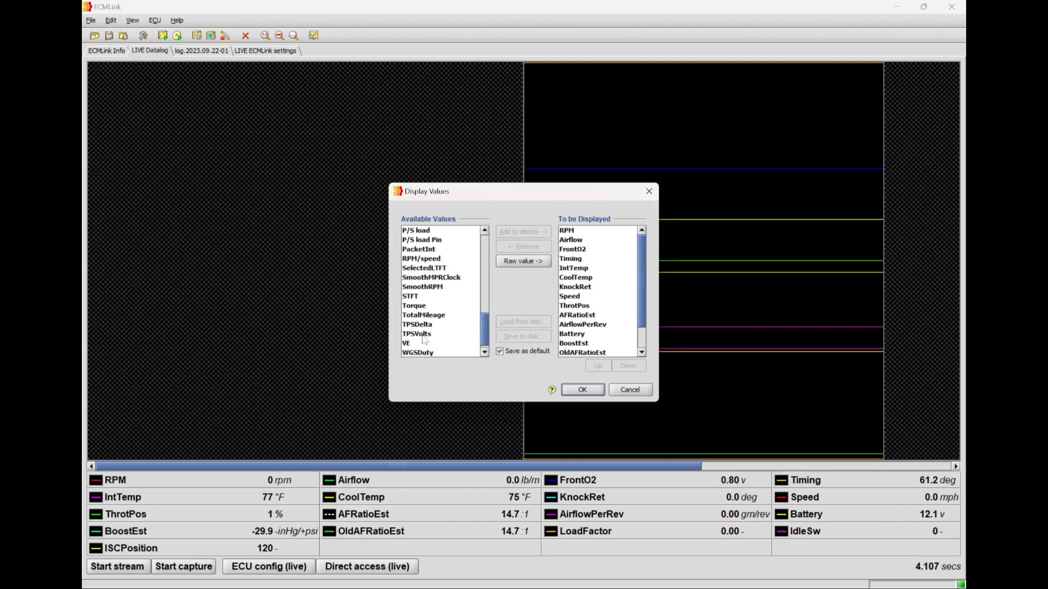
click(424, 335)
click(520, 233)
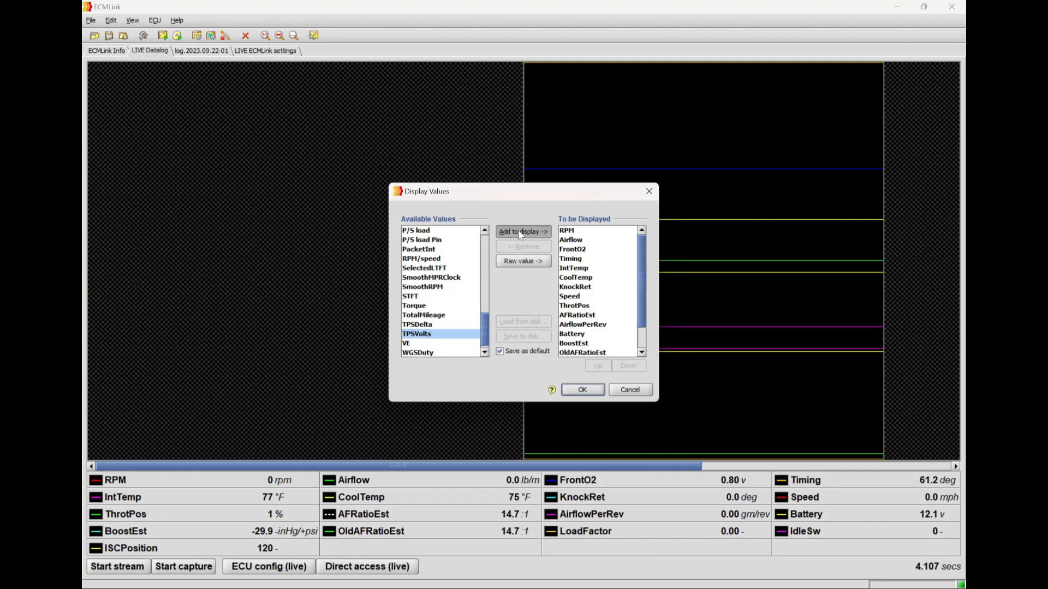
click(582, 391)
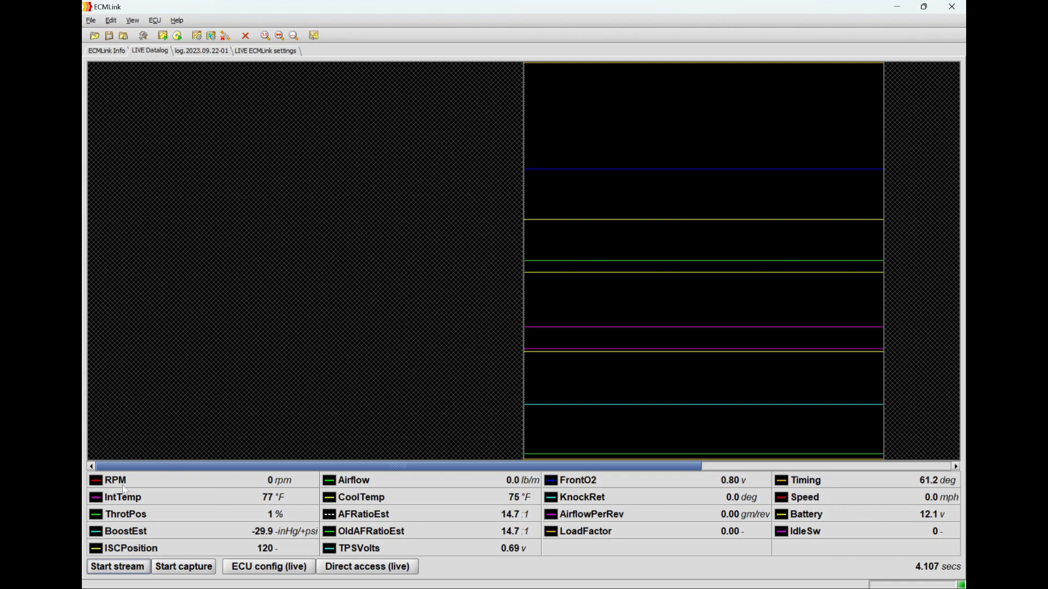
Step: Stream live data in two short runs to compare the ThrotPos and TPSVolts traces during throttle movement, stopping each run
click(124, 569)
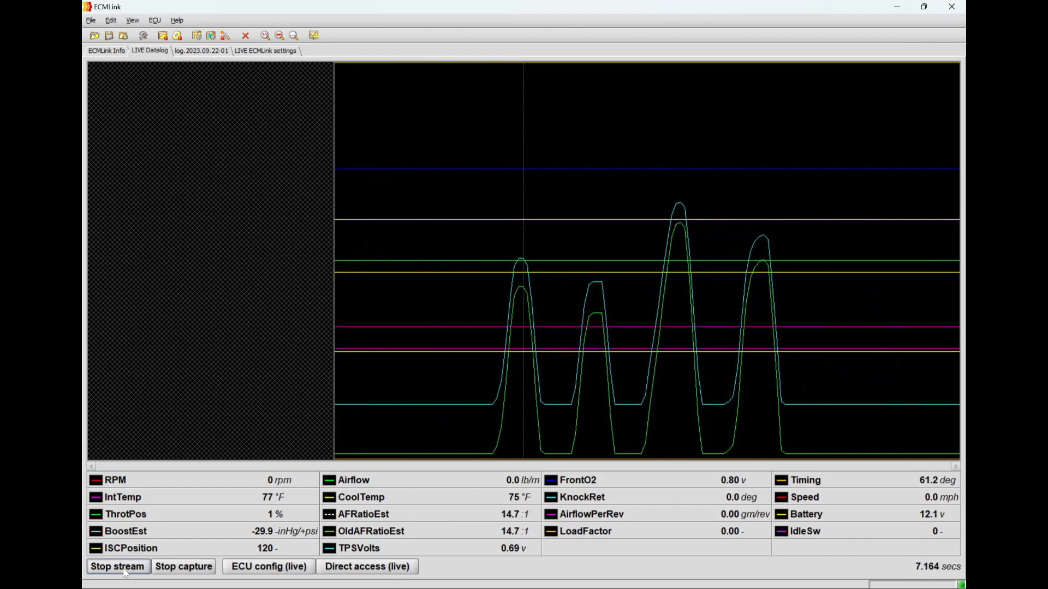
click(118, 567)
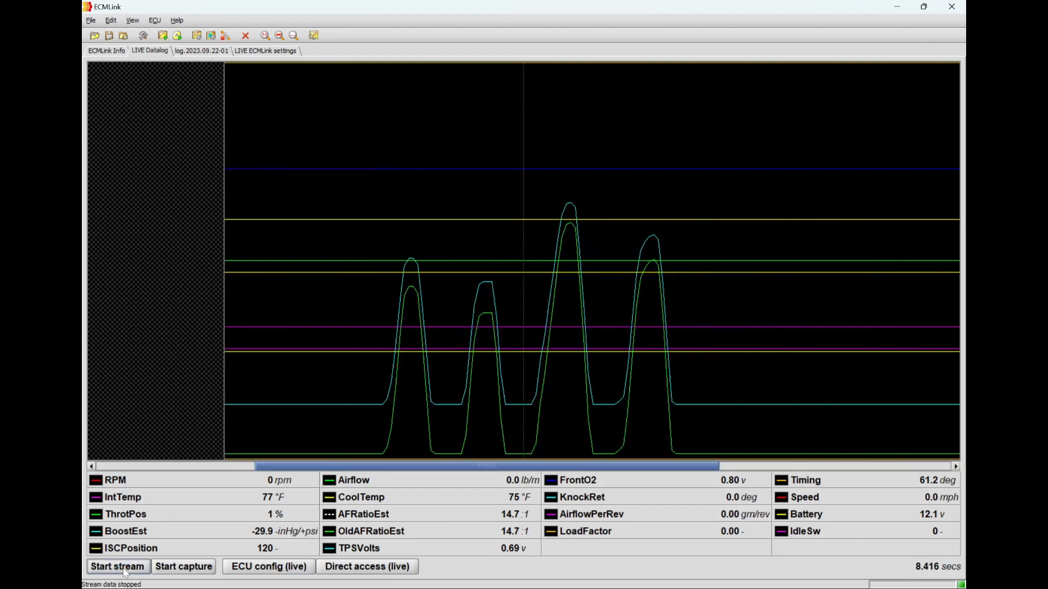
click(125, 571)
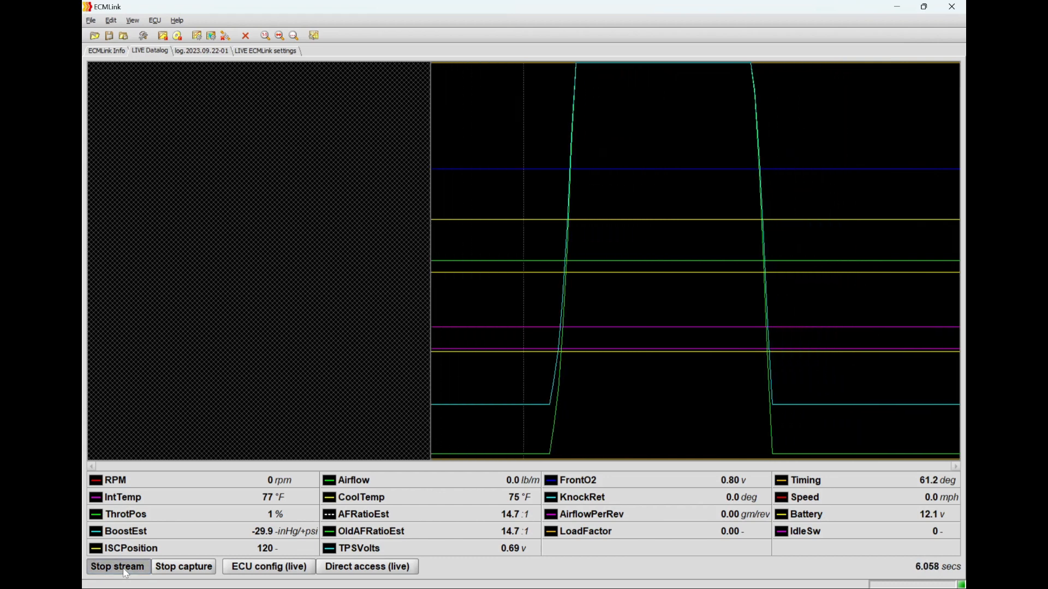
click(118, 567)
Step: Run TPS Adjust on the live datalog, giving a TPS offset of 22 and scale of 102%, and save it to the ECU
right_click(622, 240)
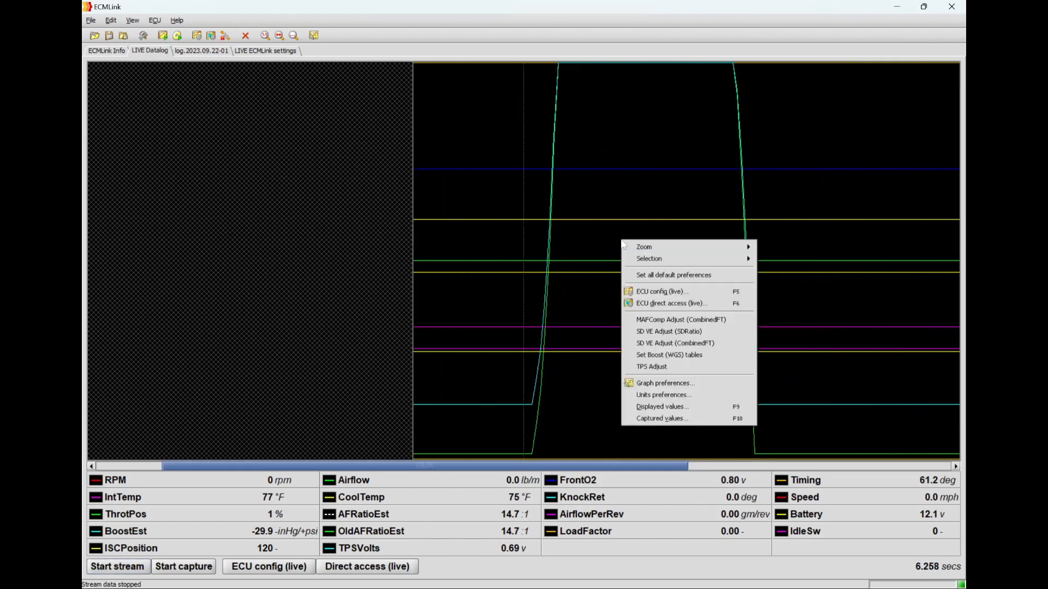
click(649, 366)
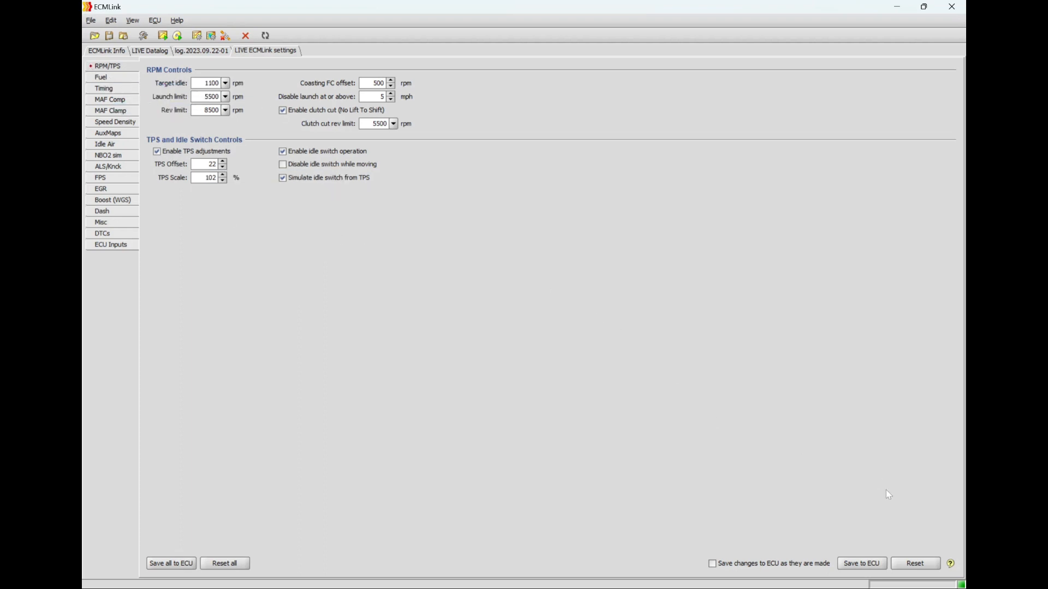
click(863, 564)
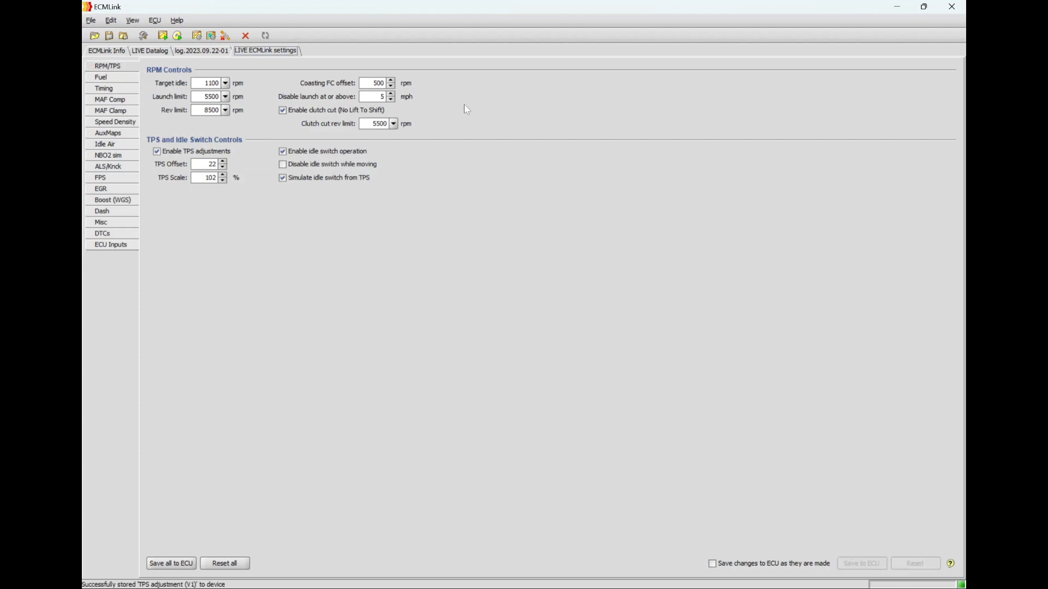
Step: Close the log.2023.09.22-01 datalog and start a new live data stream to check the ThrotPos and TPSVolts values
click(161, 53)
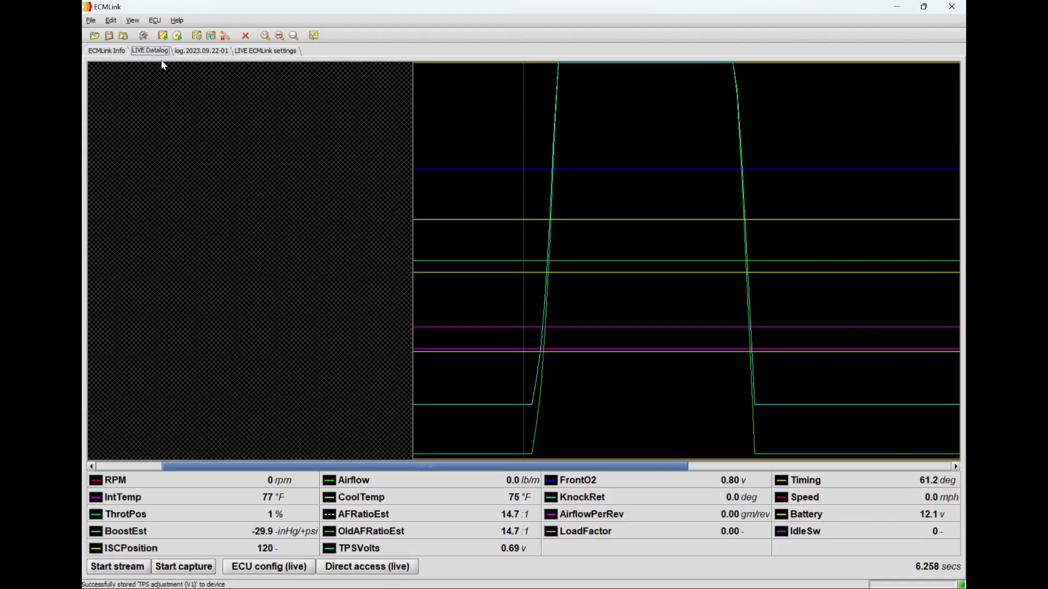
click(199, 51)
click(246, 36)
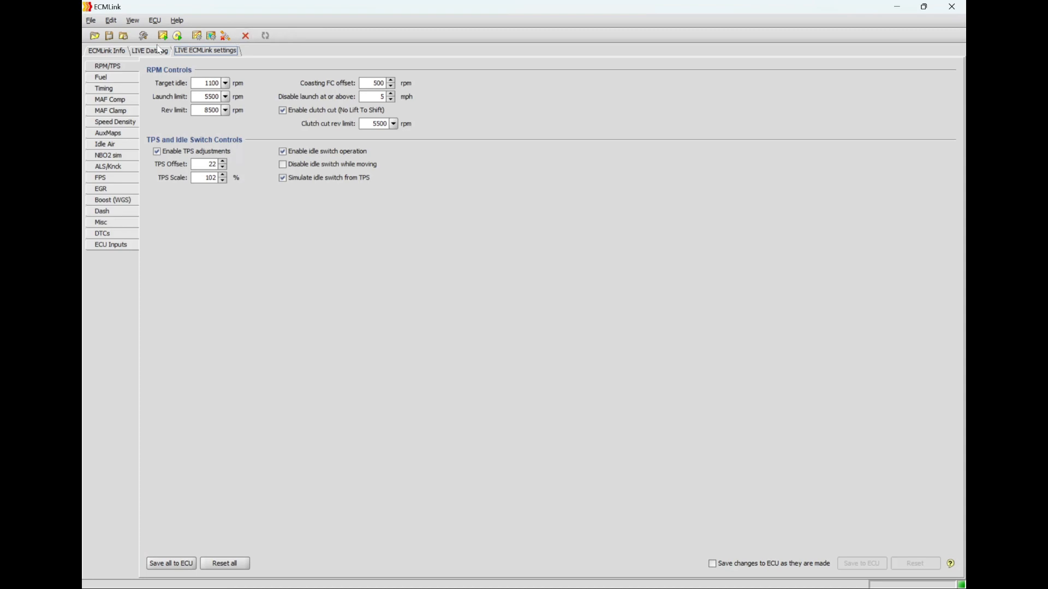
click(159, 52)
click(118, 567)
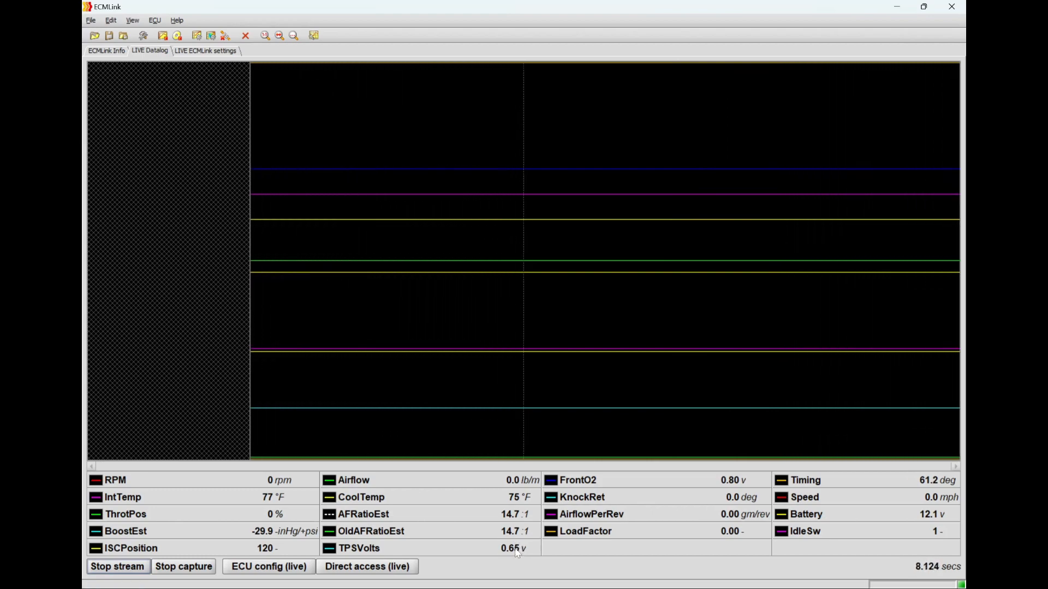
Step: Set the TPS offset to 21, save it to the ECU, and return to the live datalog to recheck TPSVolts
click(300, 569)
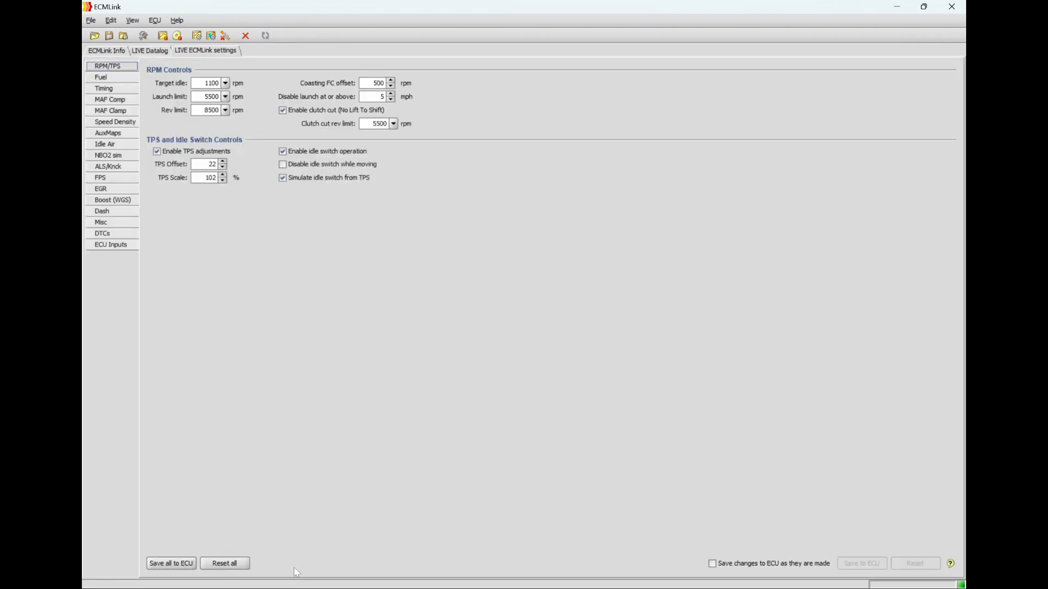
click(222, 167)
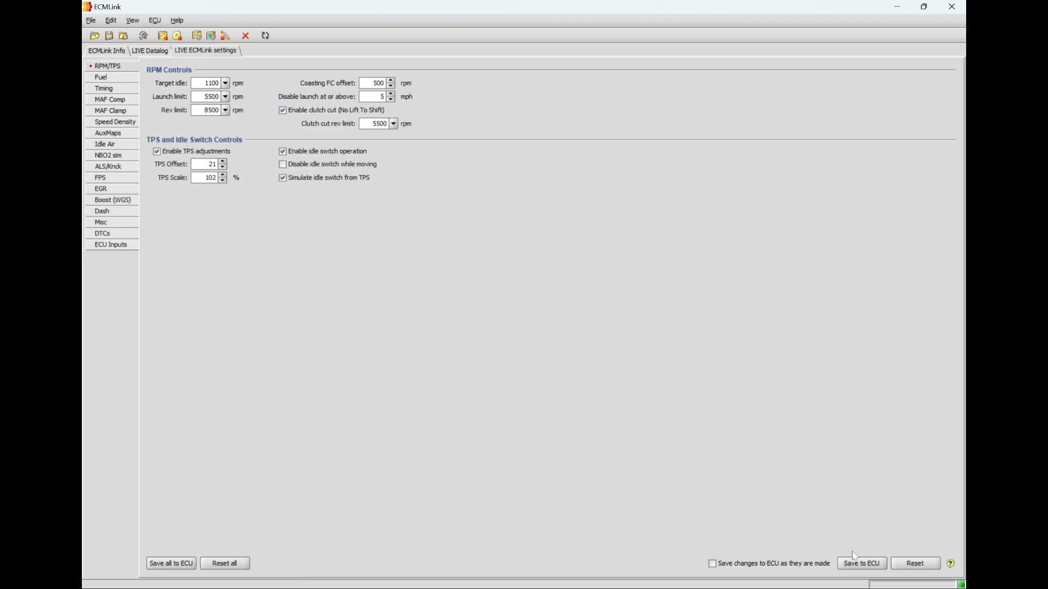
click(861, 564)
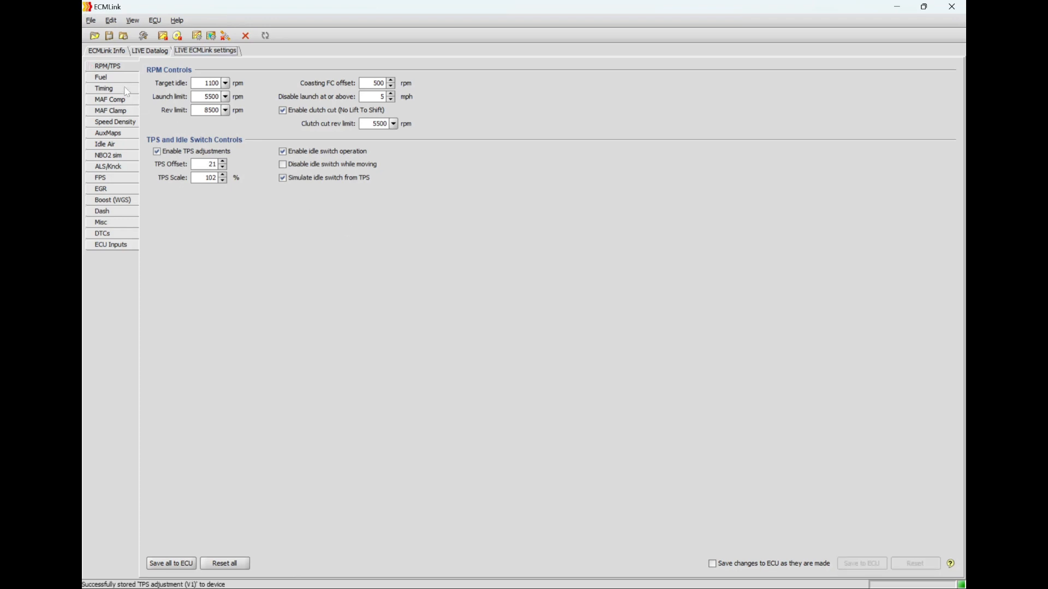
click(149, 50)
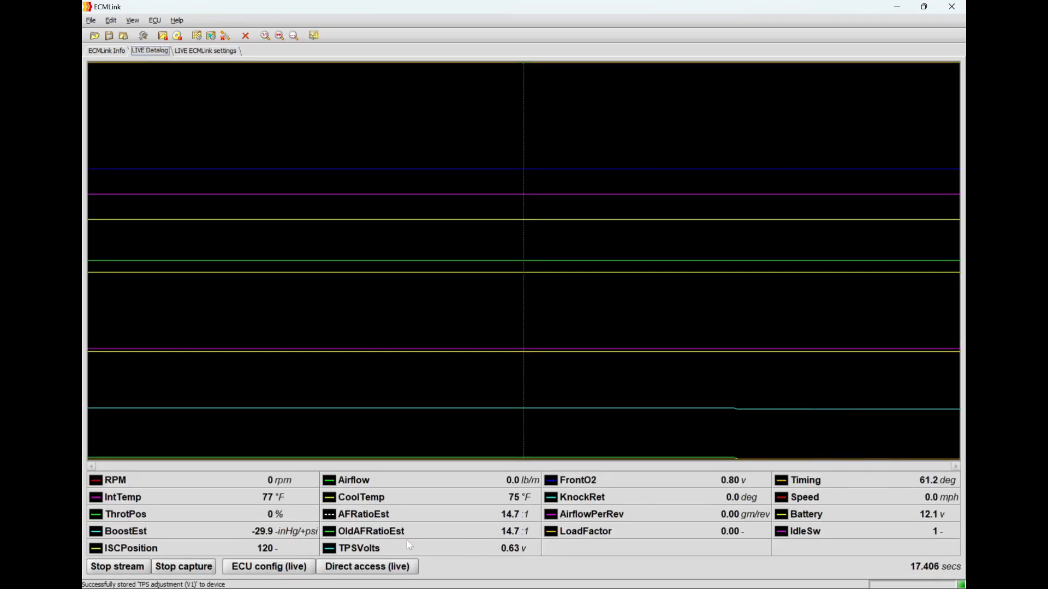